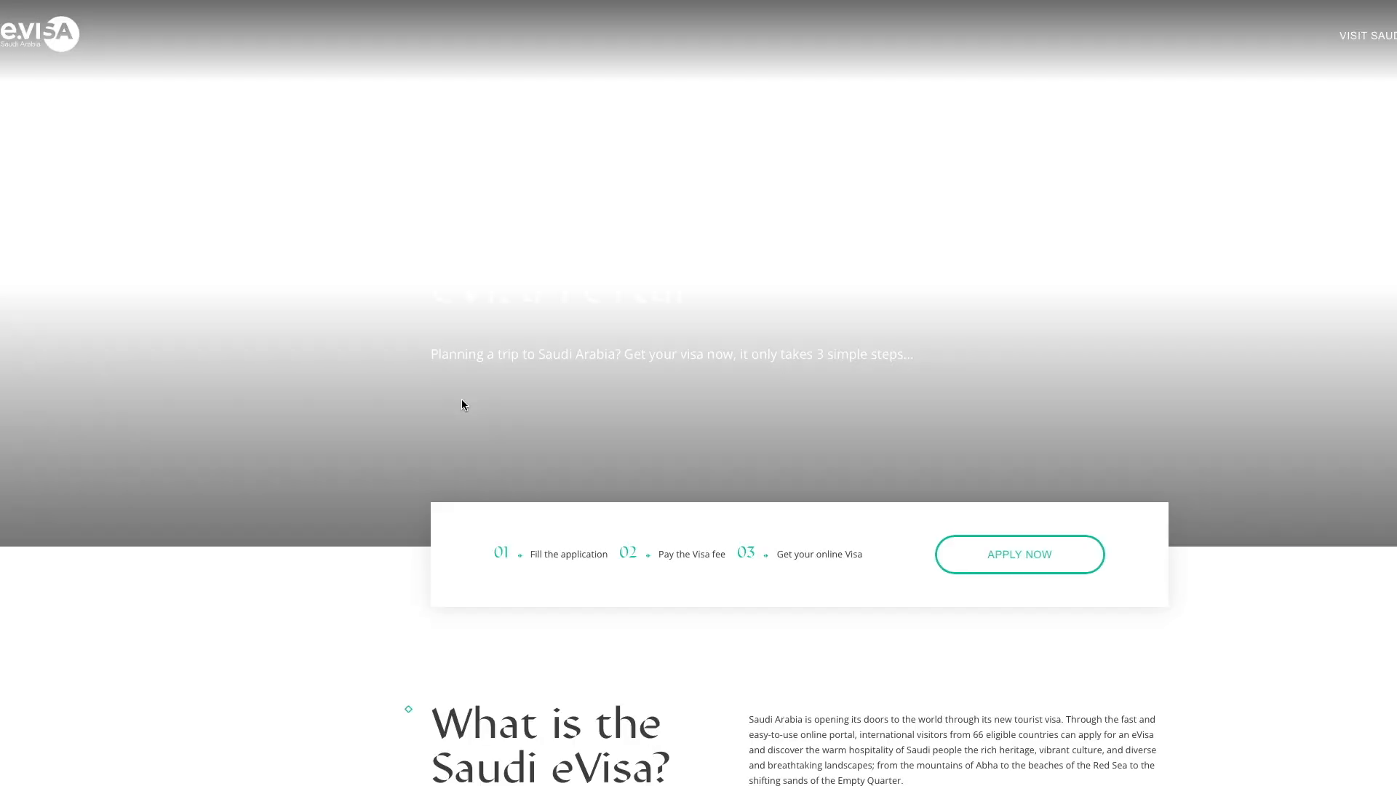
Step: Scroll the eVisa portal past 'What is the Saudi eVisa?' down to the Eligible Countries list
scroll(877, 572, down, 3)
scroll(876, 573, down, 10)
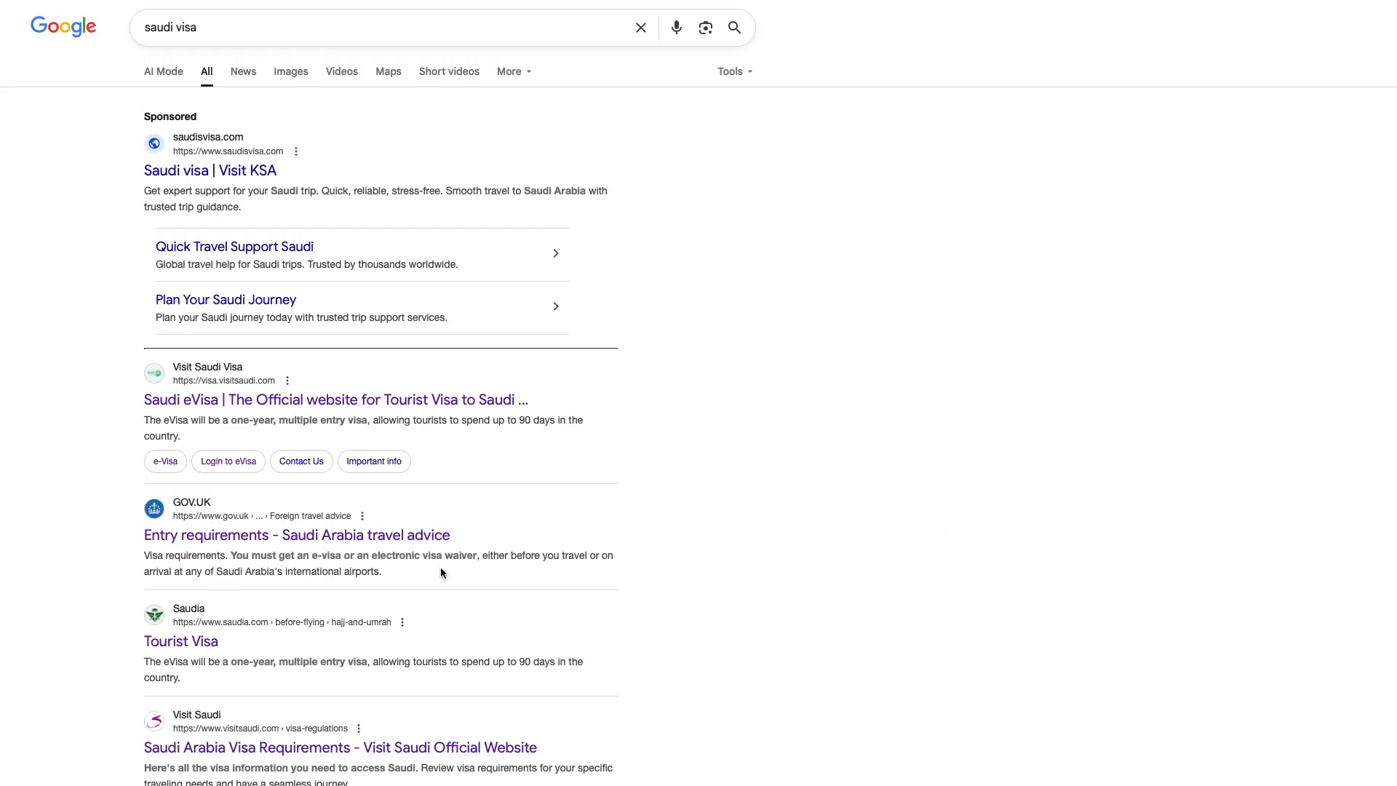
Step: Look over the mofa.gov.sa eServices search result, then return to the Google results
scroll(441, 571, down, 3)
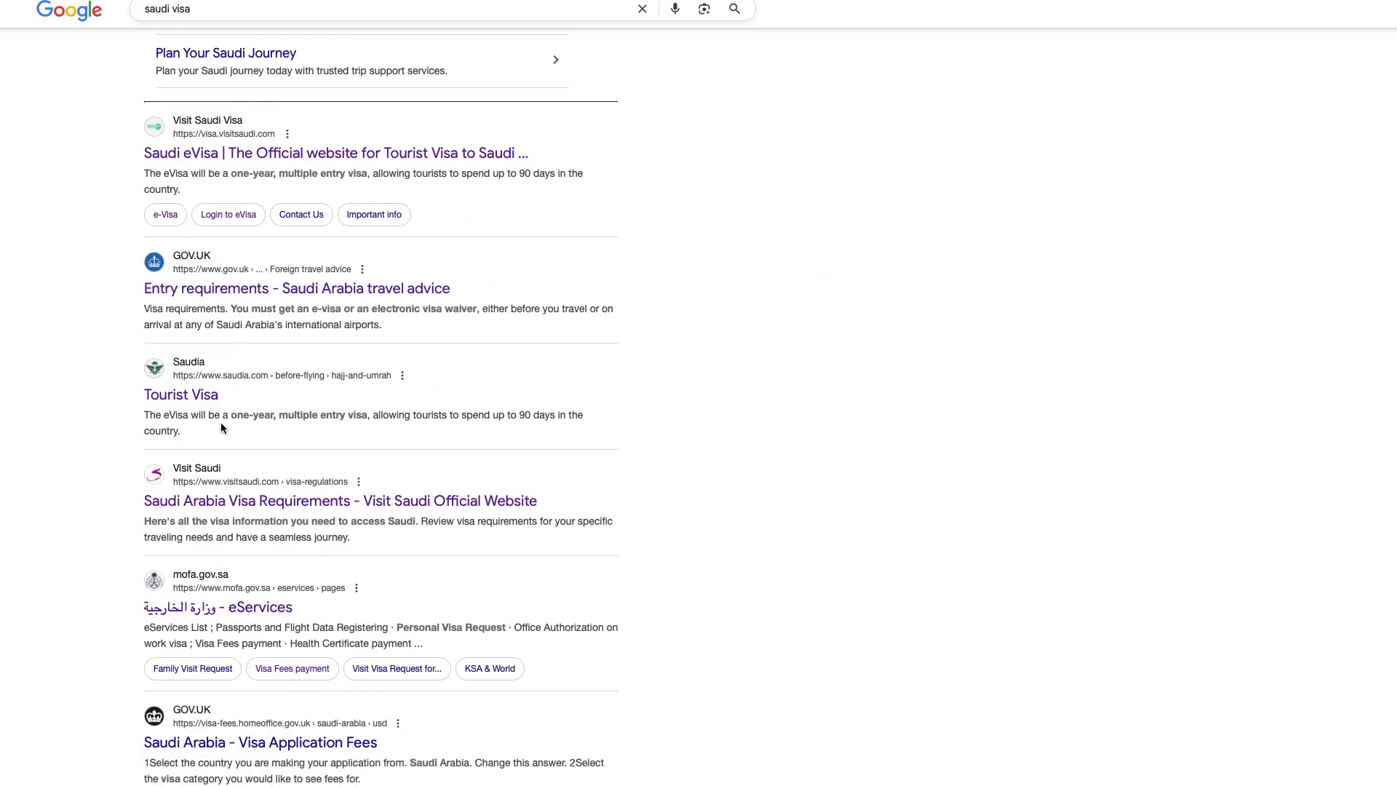
scroll(219, 429, down, 2)
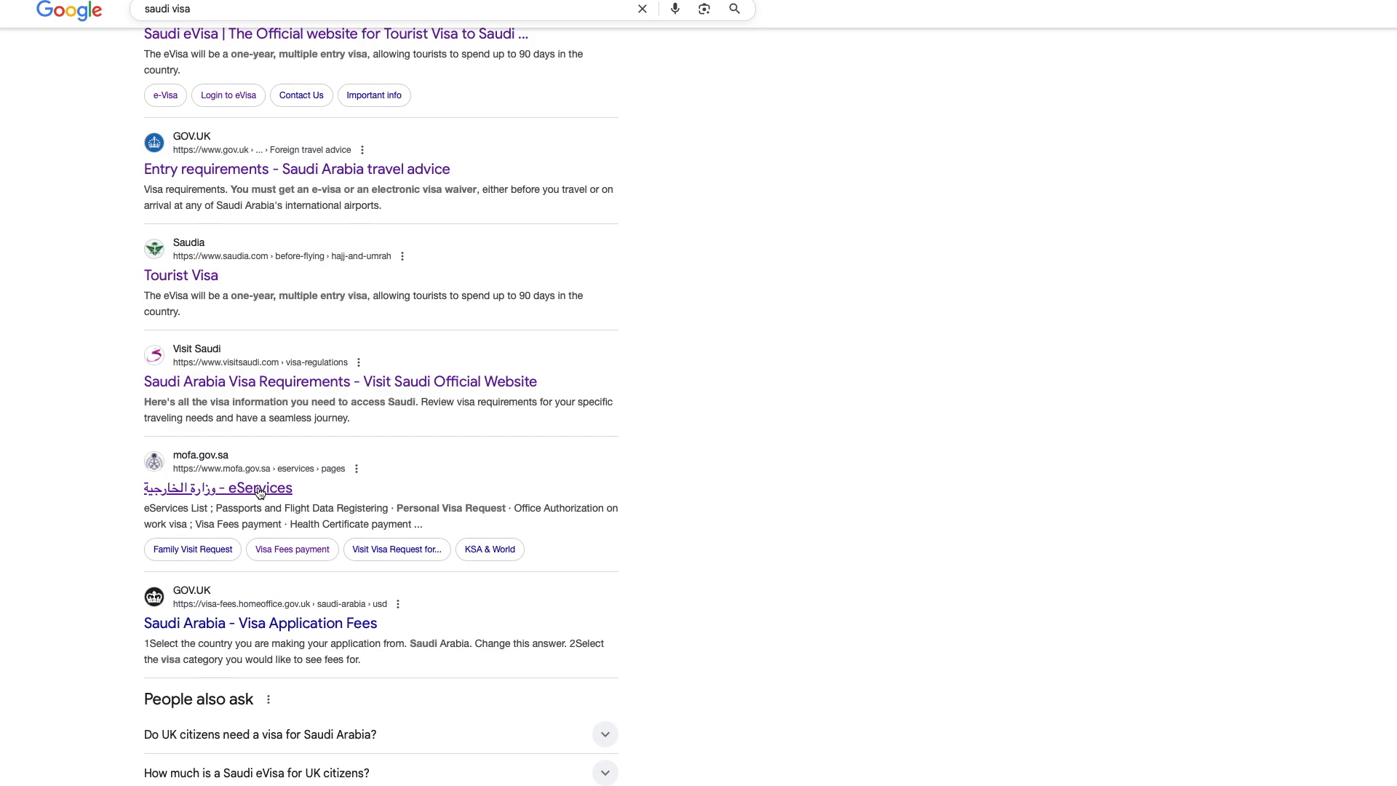
click(260, 492)
scroll(704, 515, down, 10)
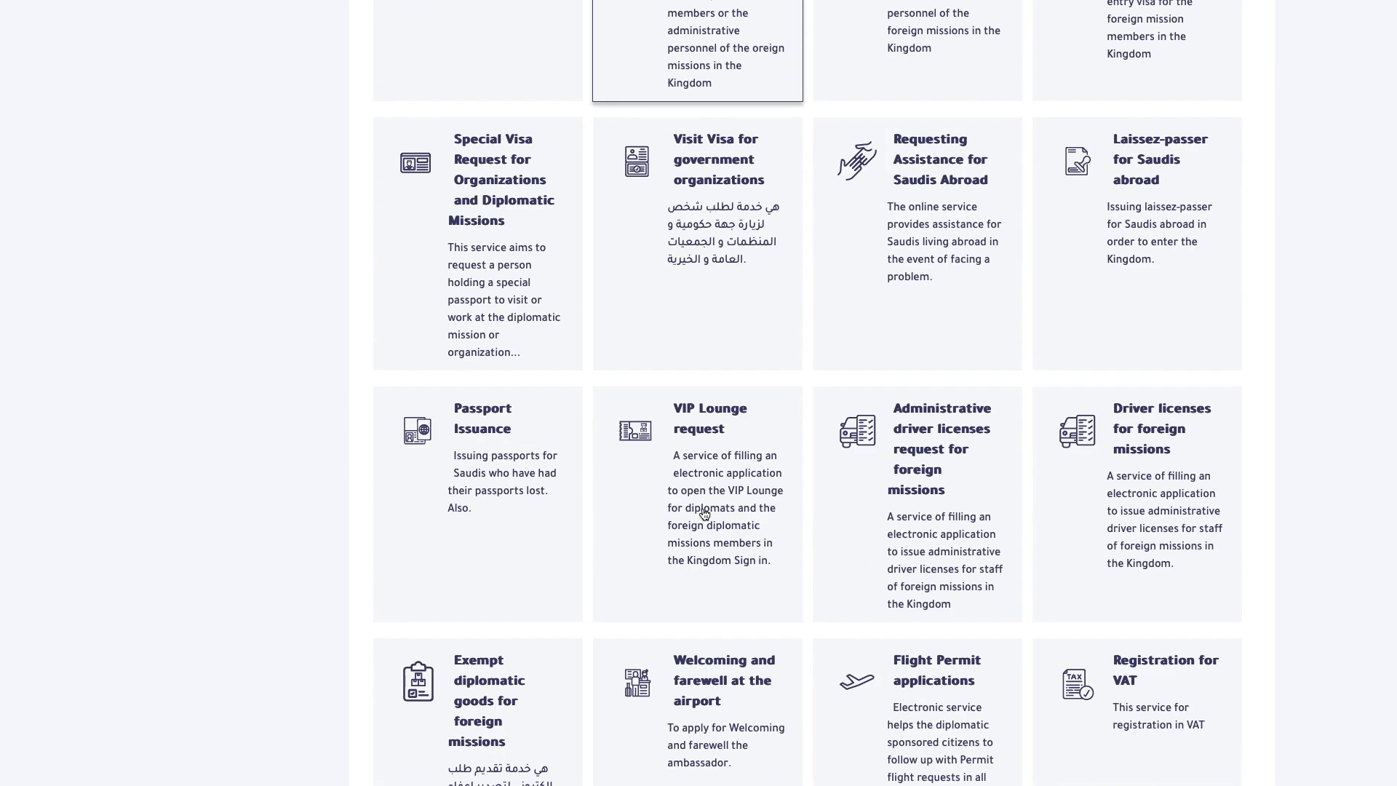
scroll(705, 514, down, 15)
key(alt+Left)
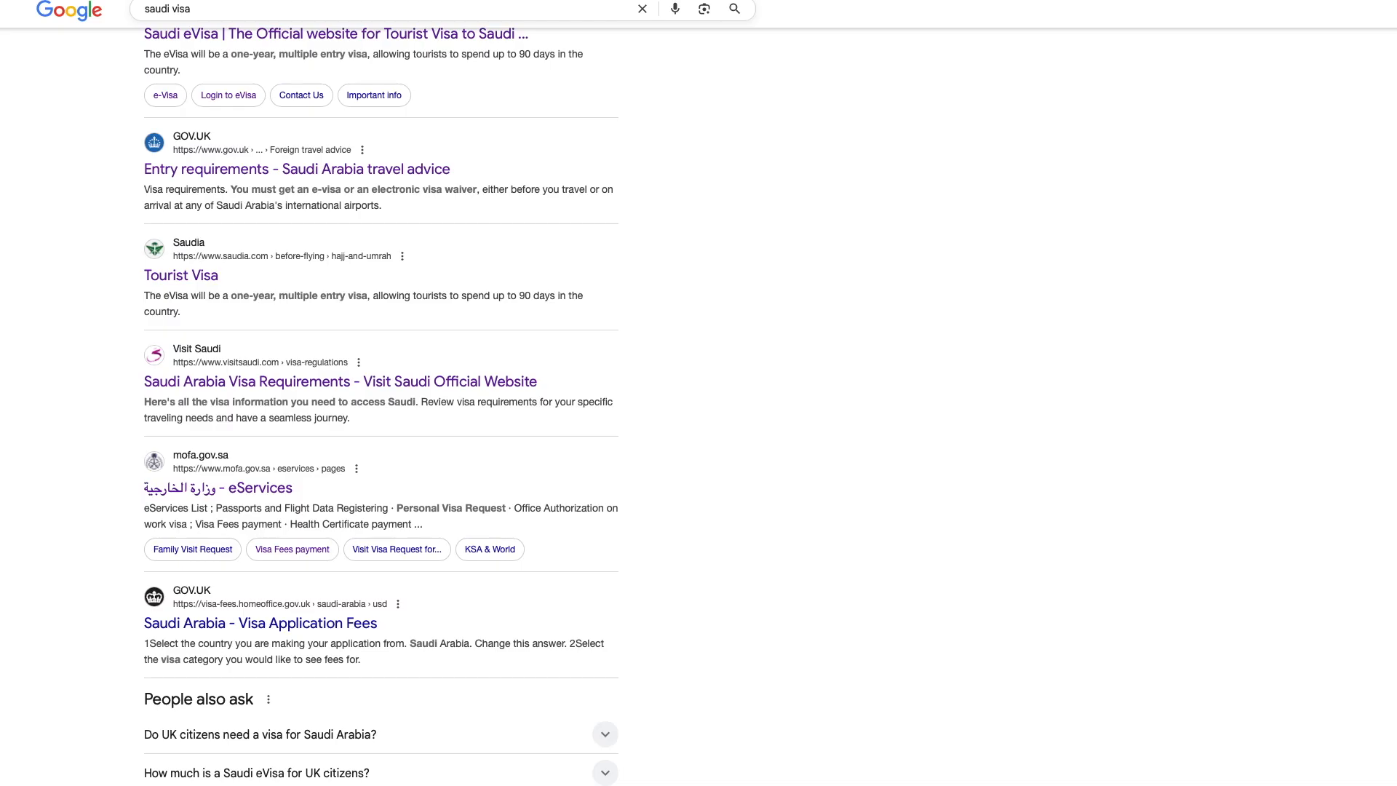
scroll(398, 402, up, 2)
scroll(365, 455, down, 3)
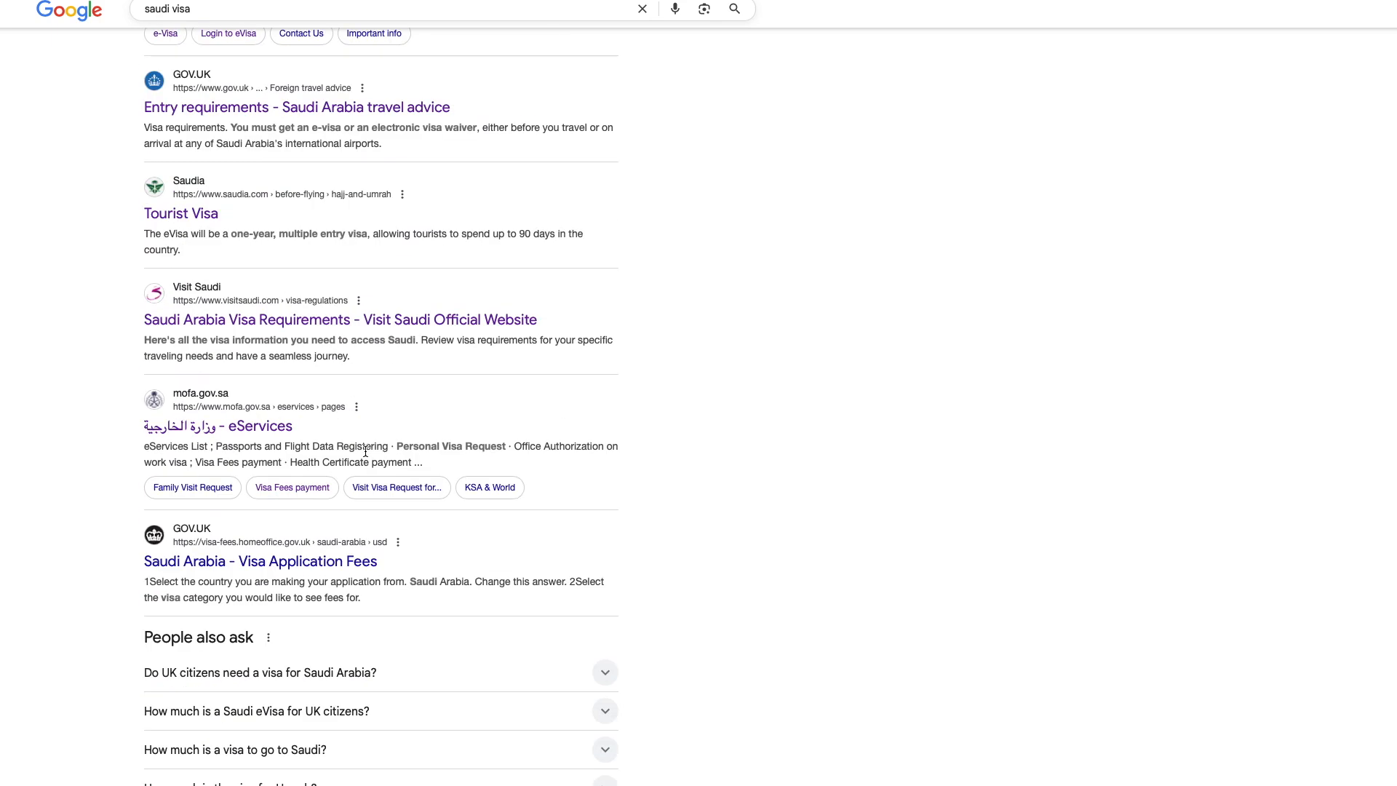
Step: On Visit Saudi, choose United Kingdom nationality, view the Visa Waiver details and apply
click(290, 320)
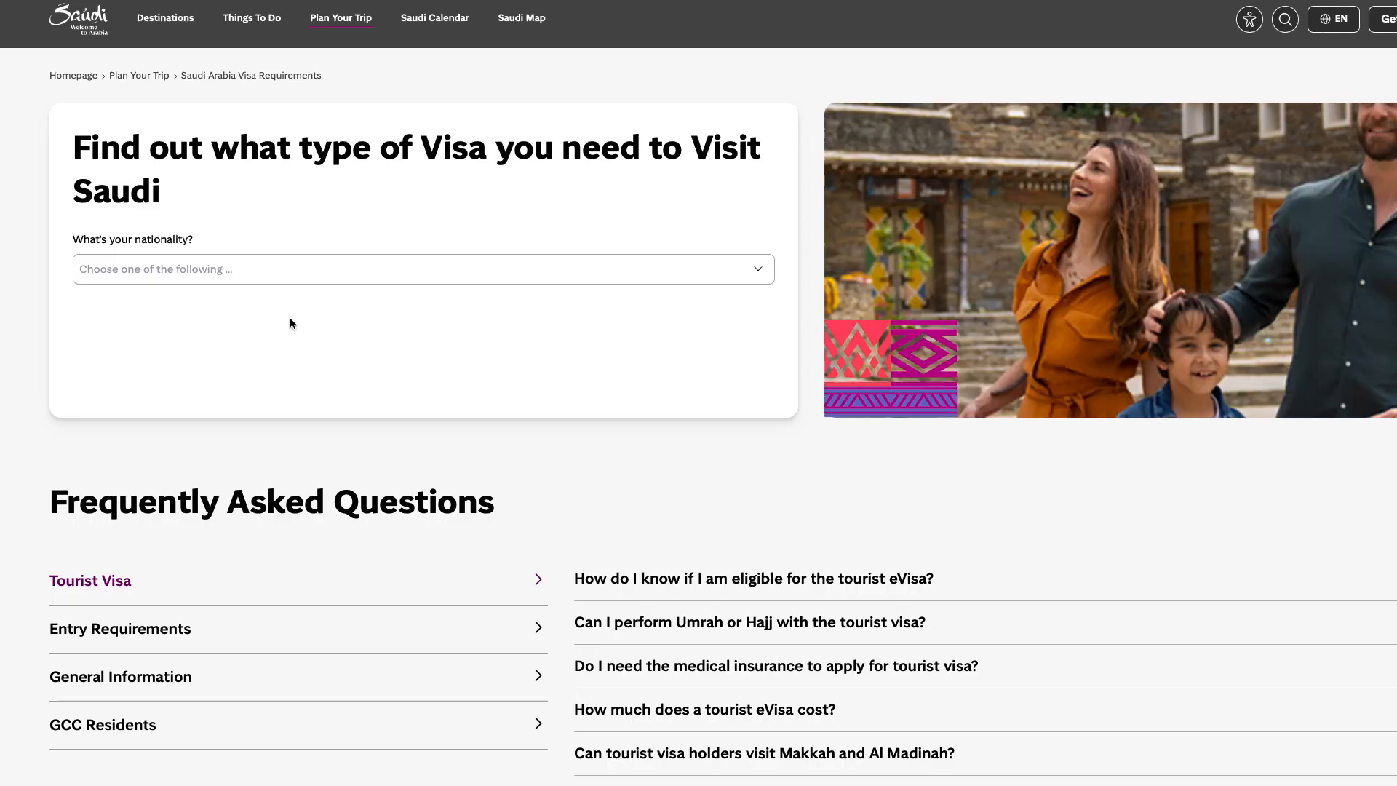
click(364, 277)
text(united)
click(202, 355)
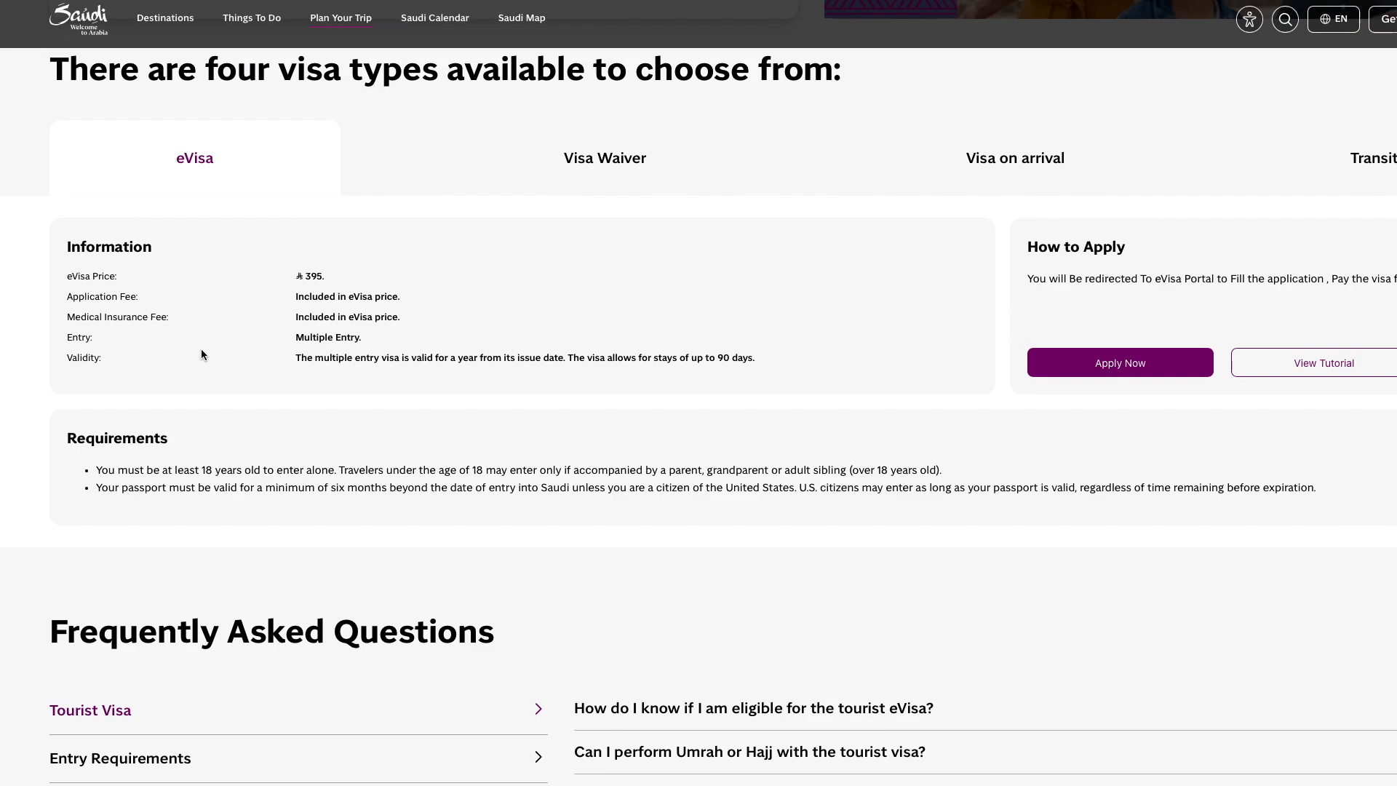
click(608, 166)
click(1116, 347)
Step: Complete the login slider and captcha, then sign in to the visitor account
scroll(1116, 348, down, 2)
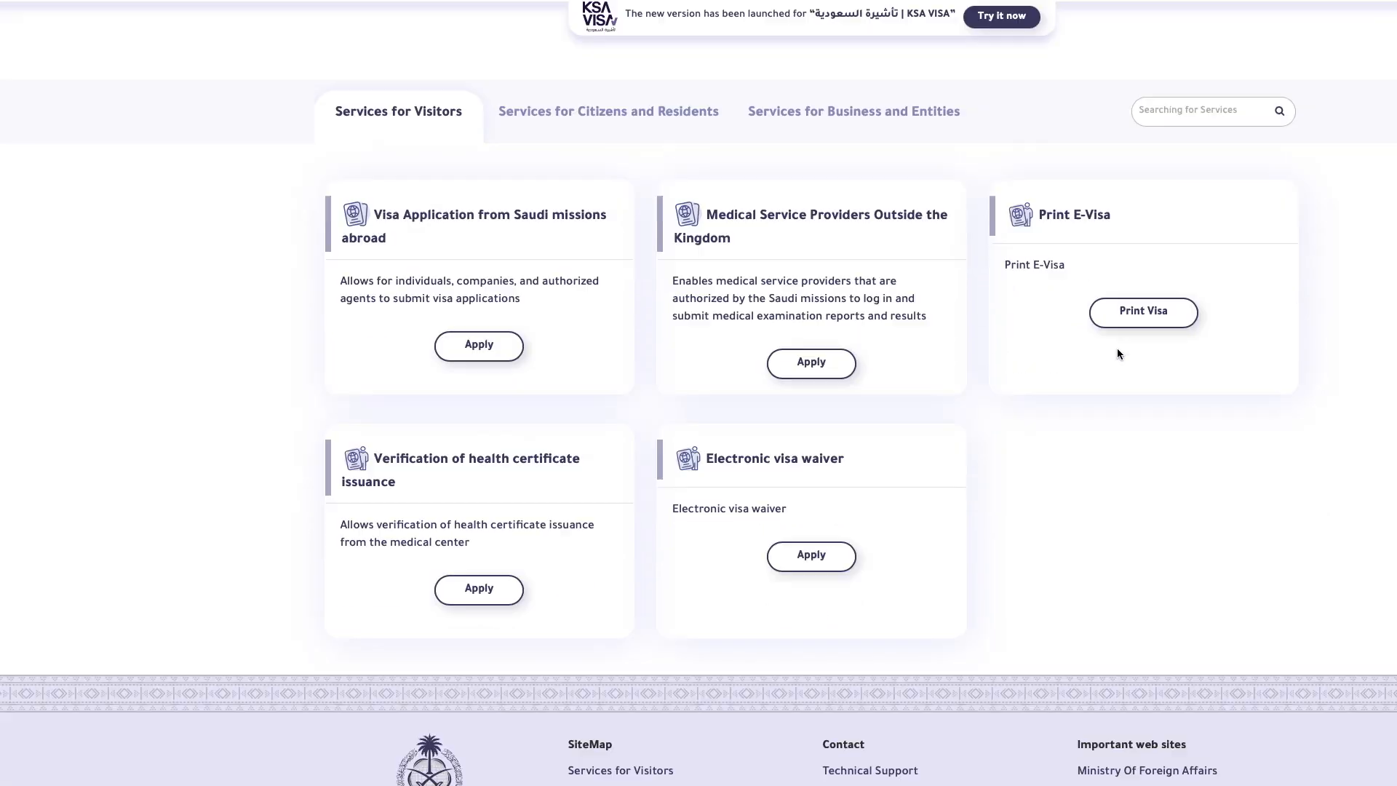
scroll(1105, 404, down, 1)
drag(703, 429, 862, 434)
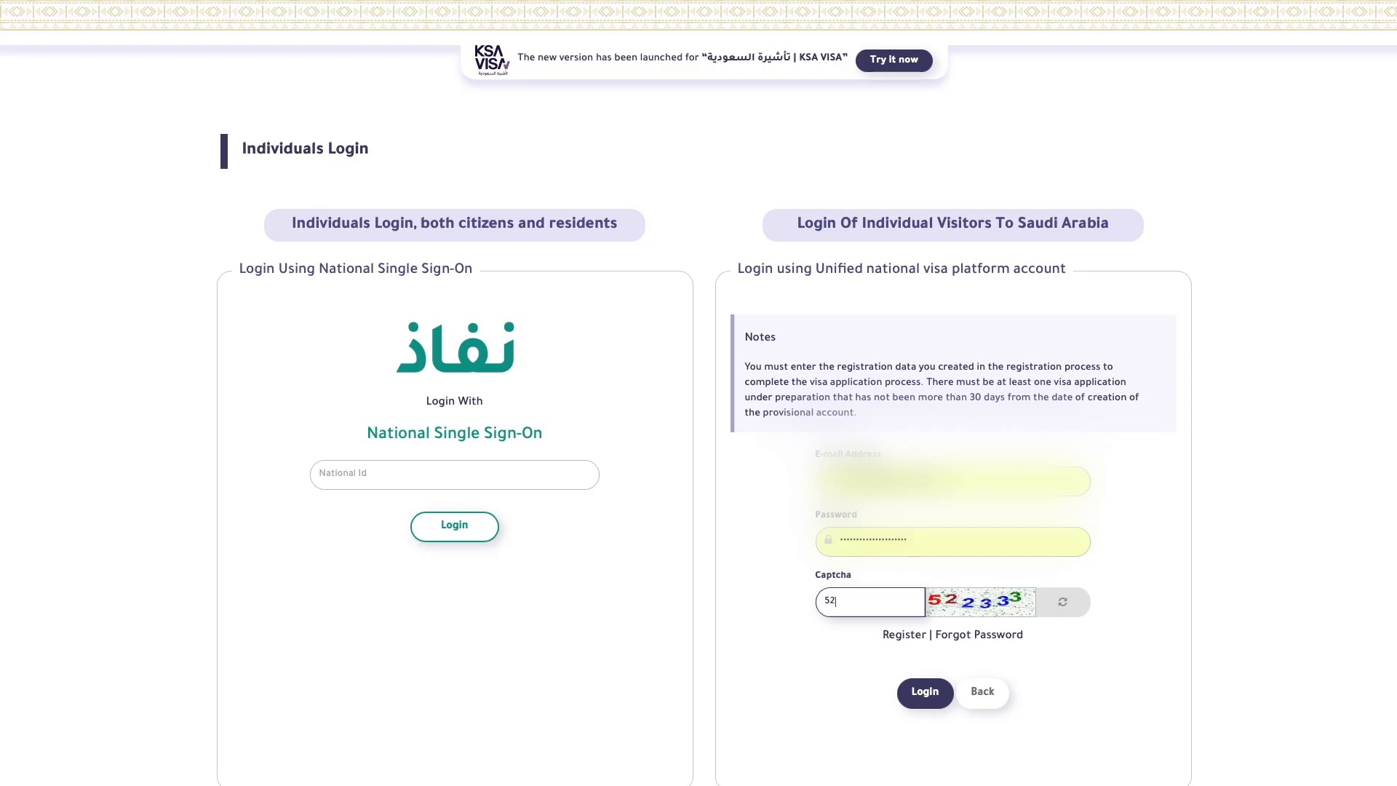
text(2333)
click(930, 695)
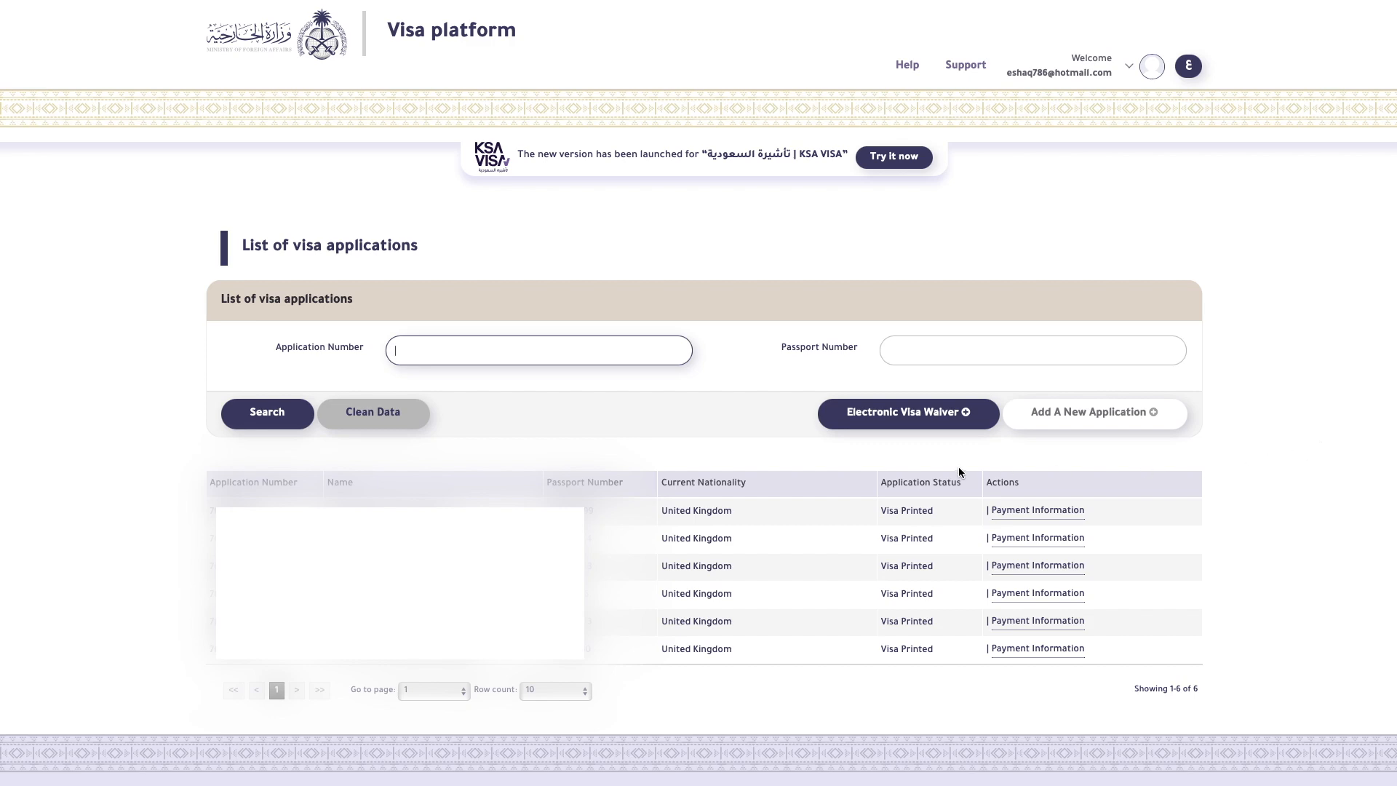
Step: Start an Electronic Visa Waiver application and agree to its information page and declaration
click(909, 413)
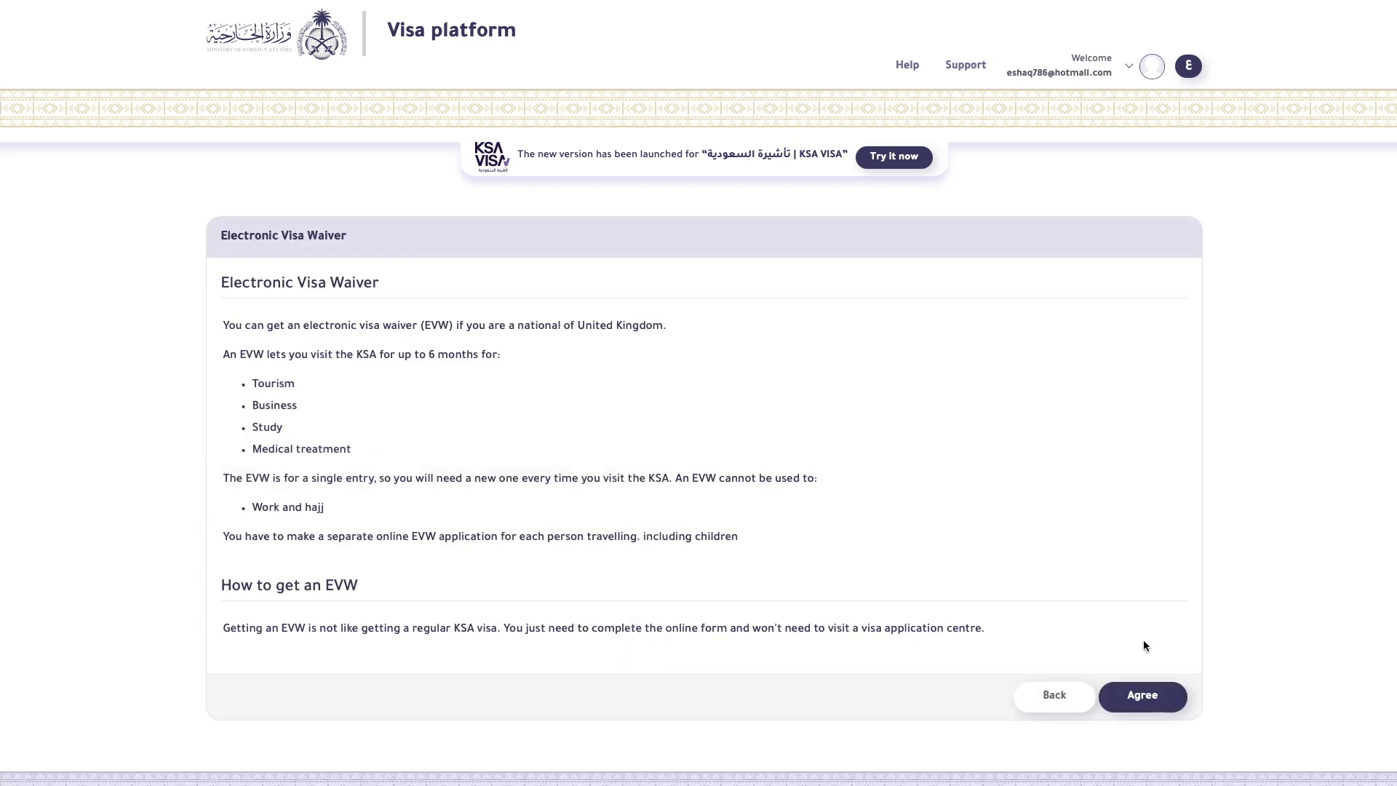
click(1151, 697)
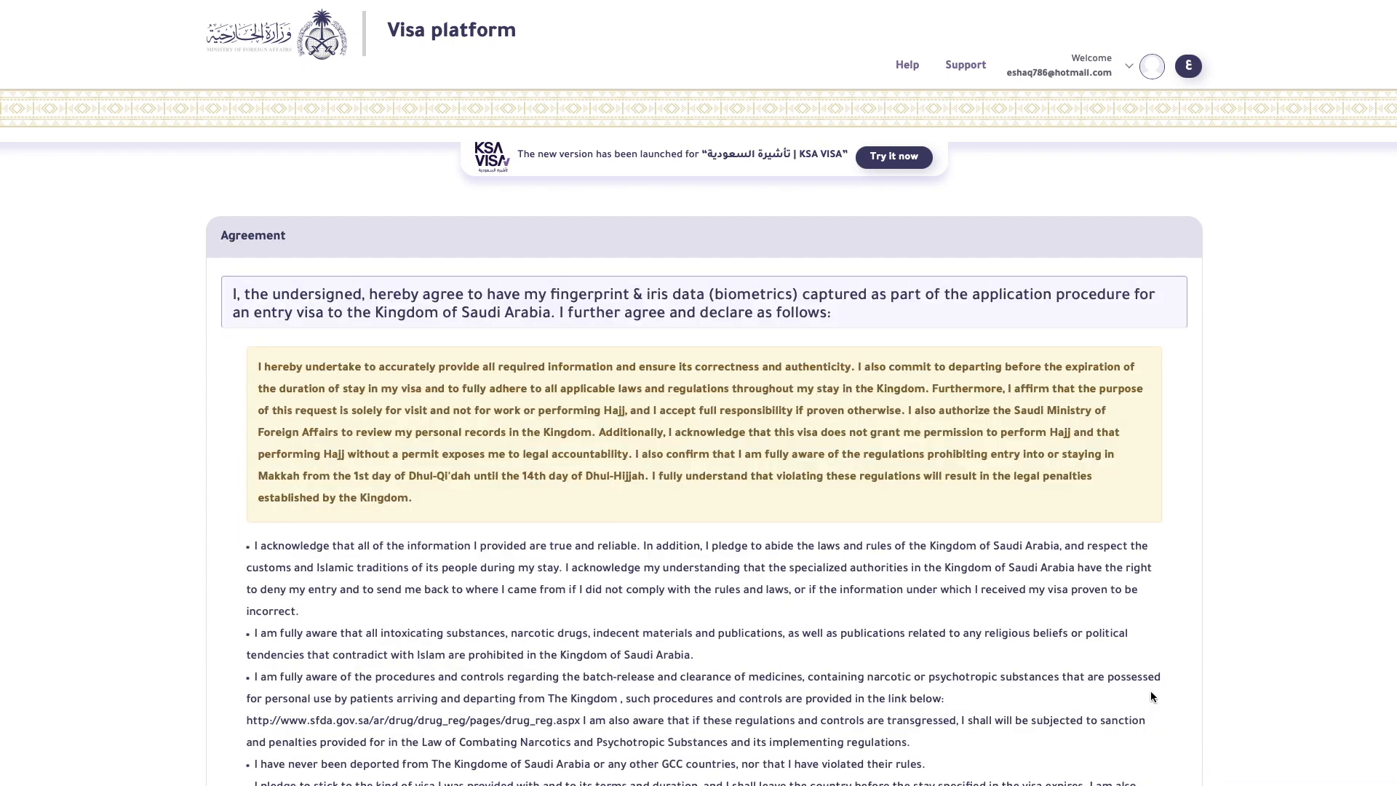
scroll(1150, 692, down, 8)
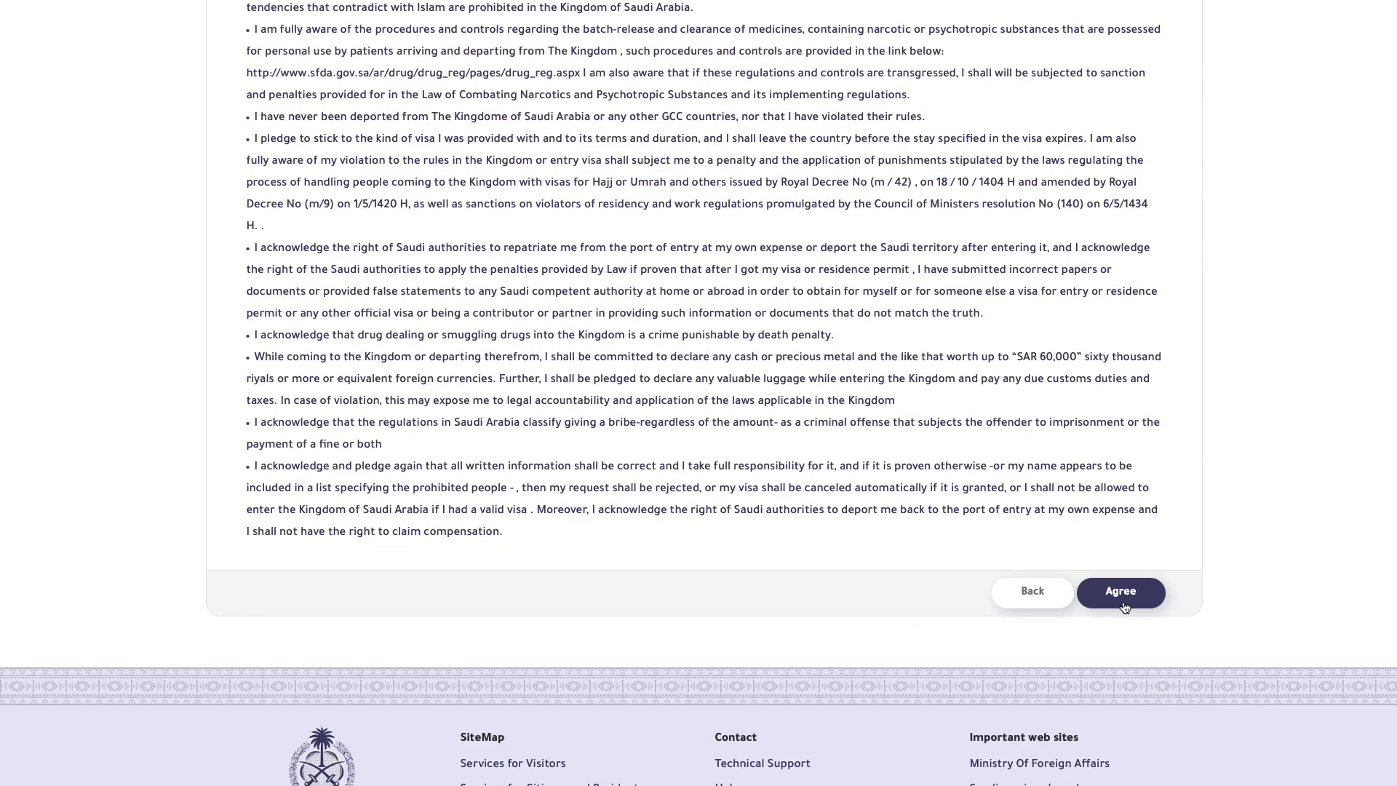
click(1124, 606)
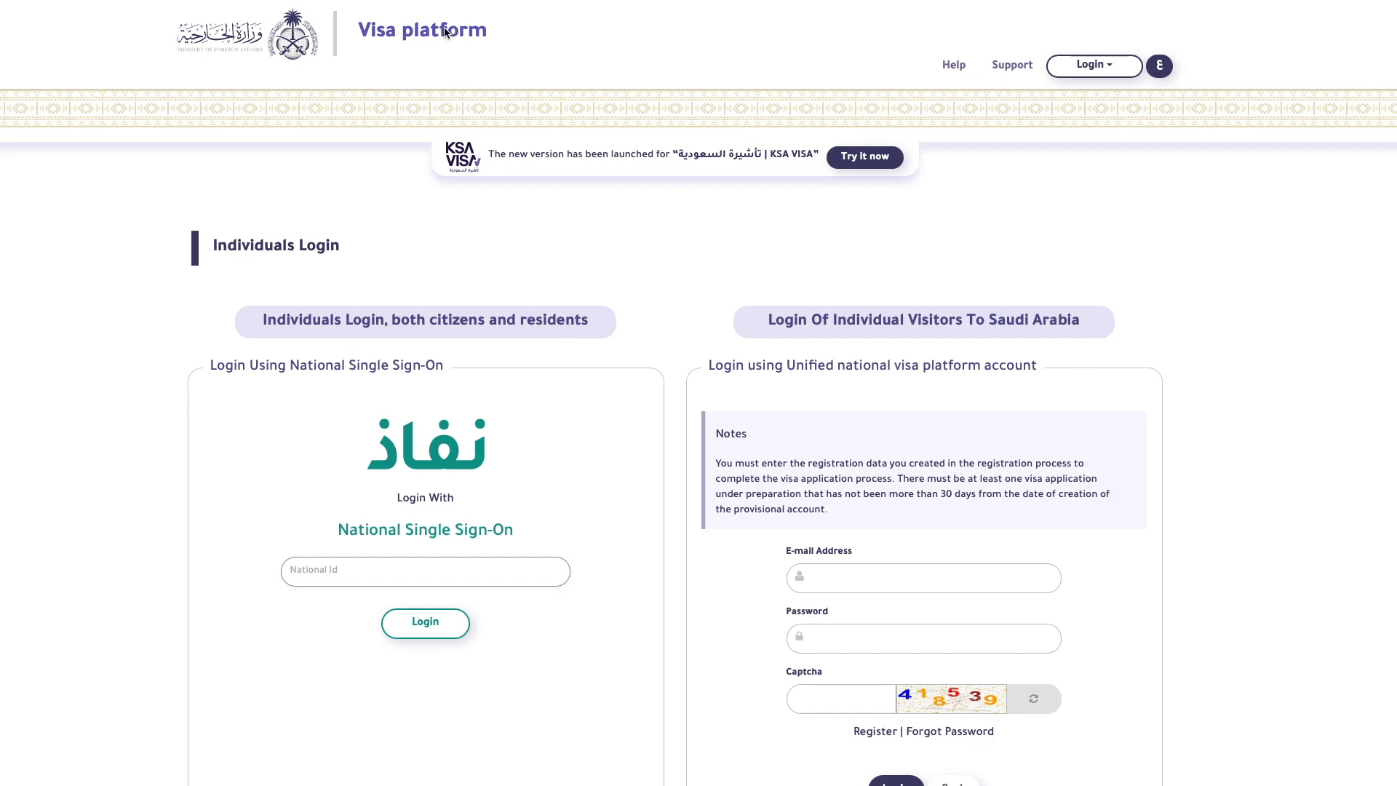
Step: Go to the Visa platform home page, close the KSA VISA announcement, and select the Application Number query field
click(445, 31)
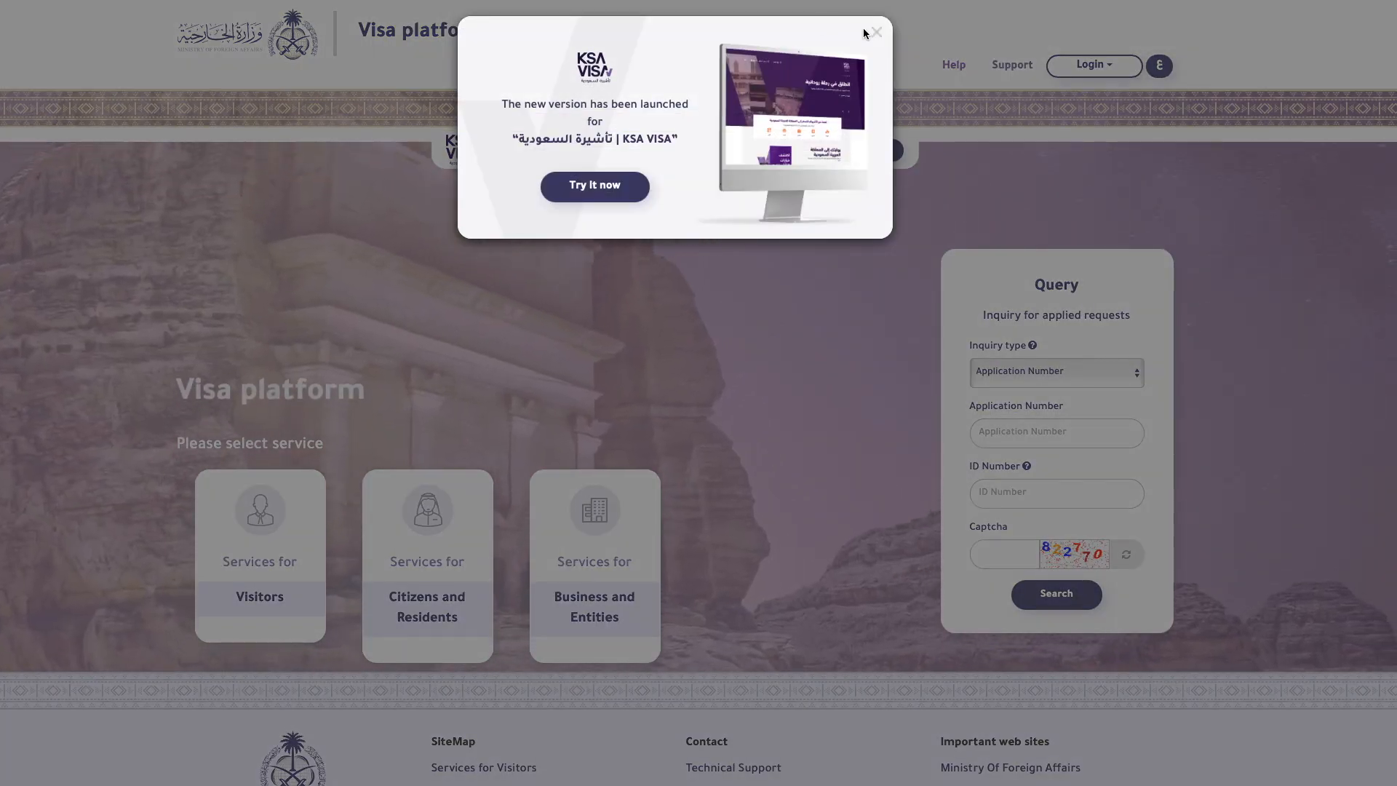
click(877, 32)
click(1058, 431)
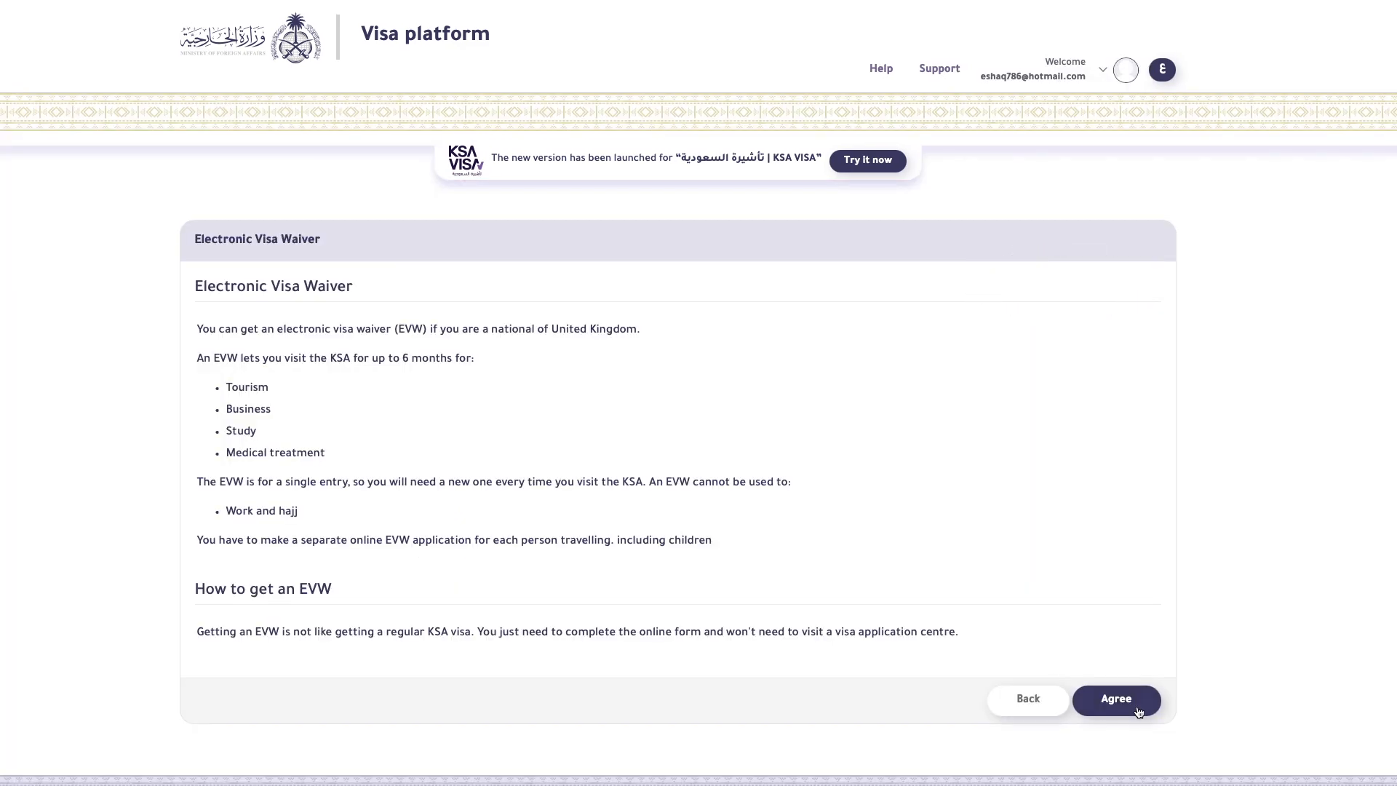
Step: Agree to the visa waiver information and declaration to open the application form
click(1137, 704)
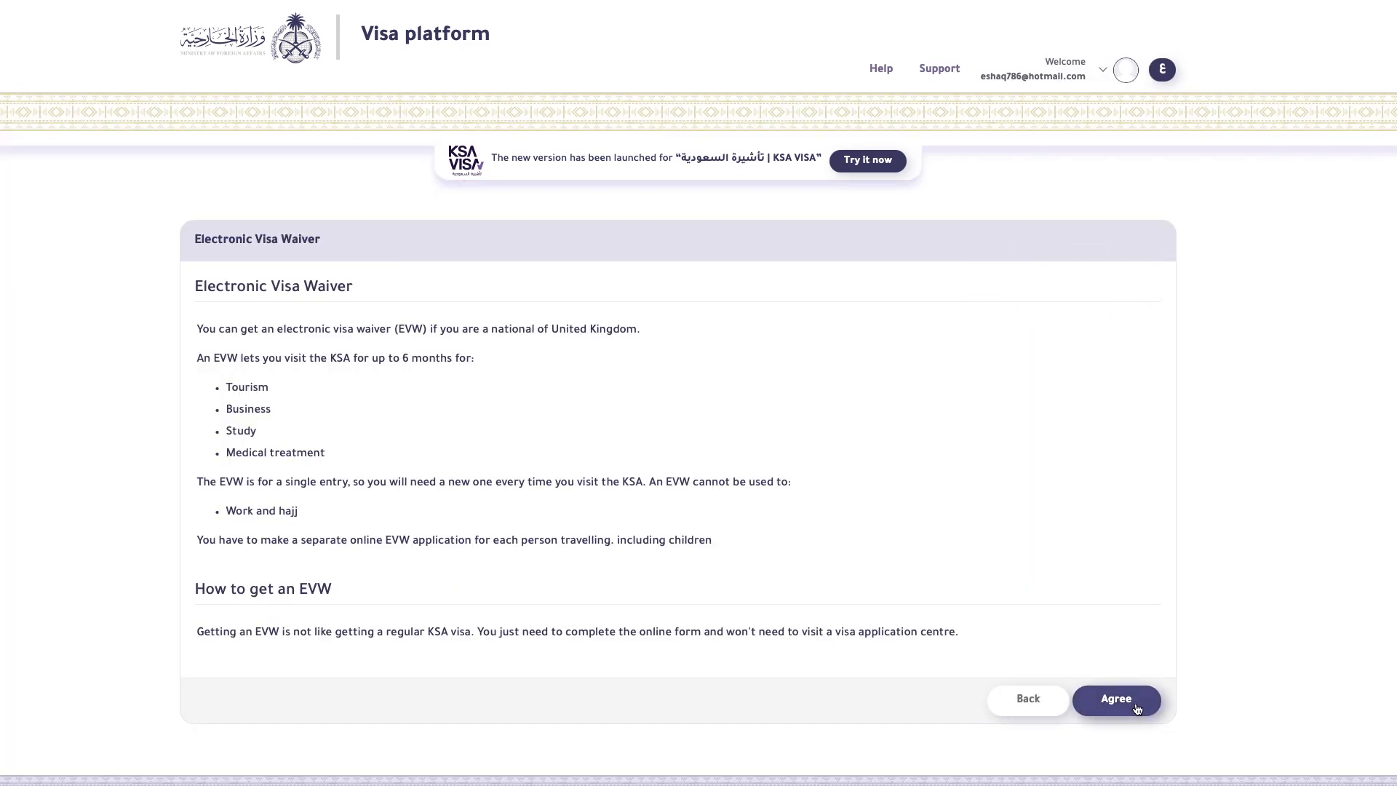
scroll(1090, 641, down, 10)
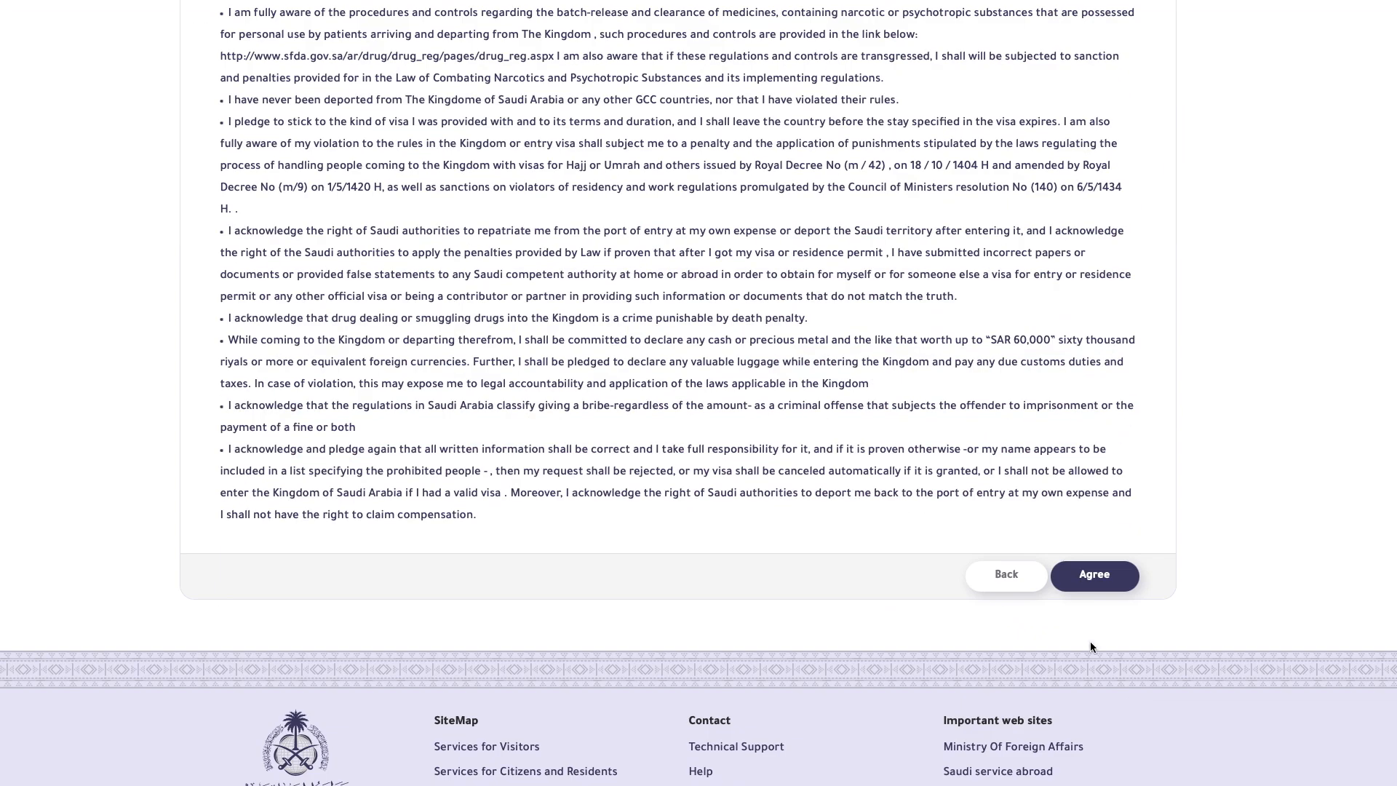
click(1089, 578)
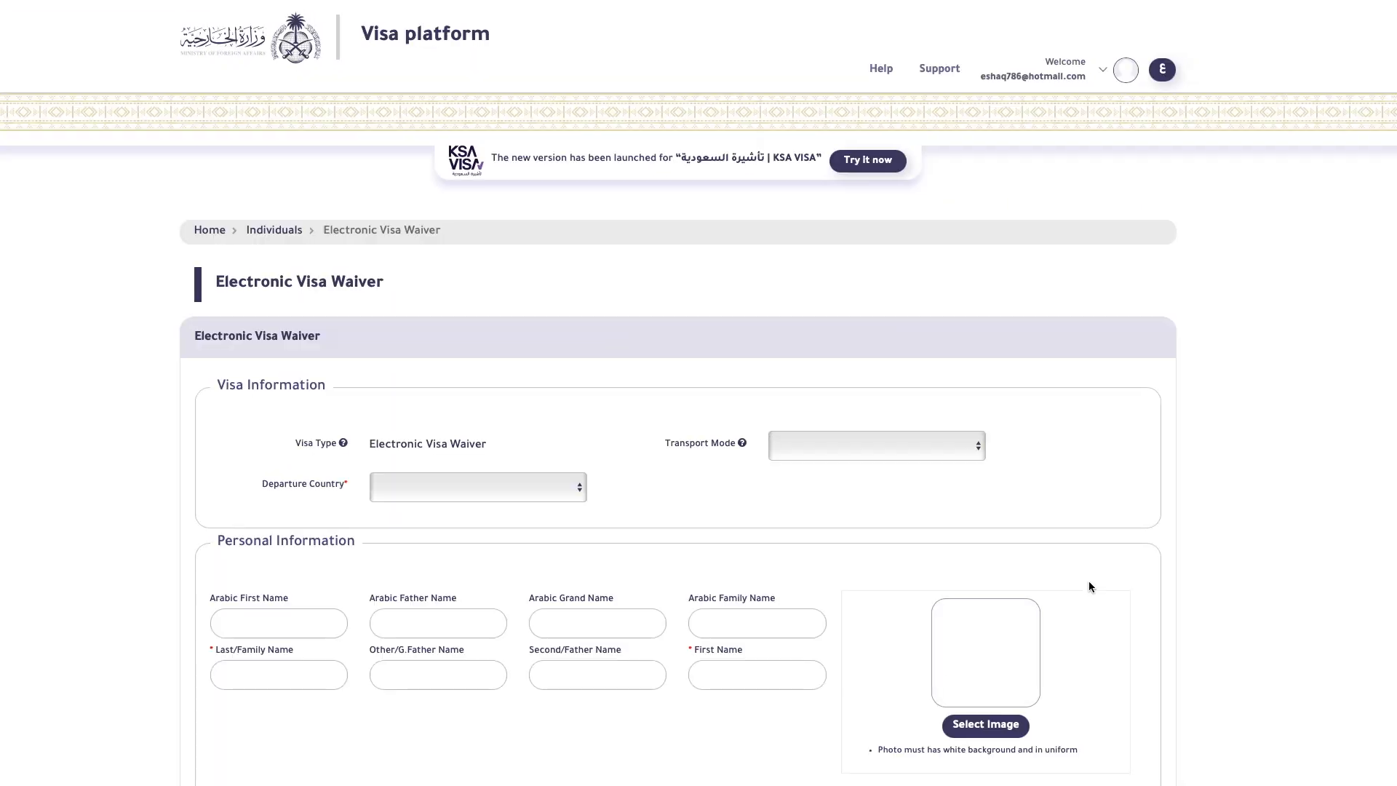
Step: Set Transport Mode to By Air and open the Departure Country list
click(895, 449)
click(860, 480)
click(459, 488)
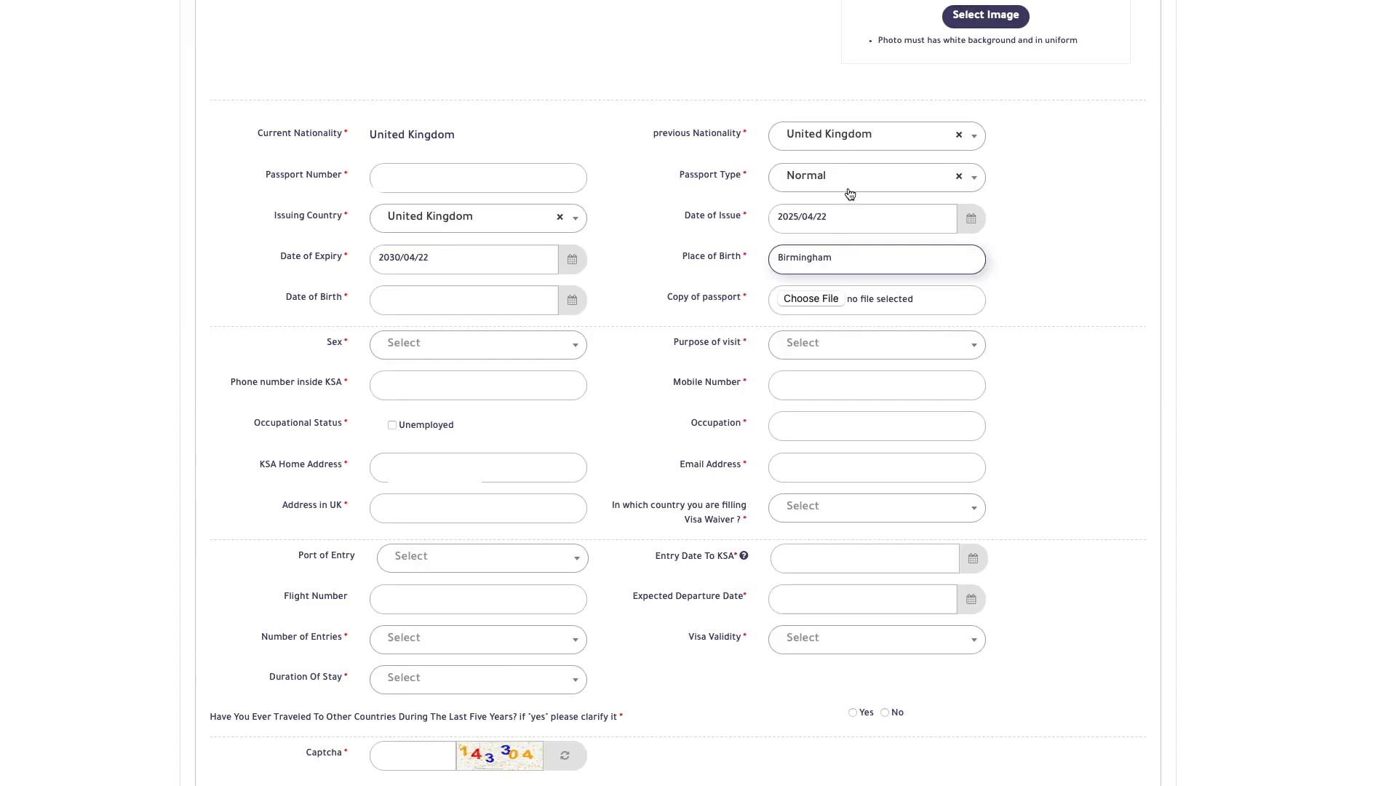
click(437, 301)
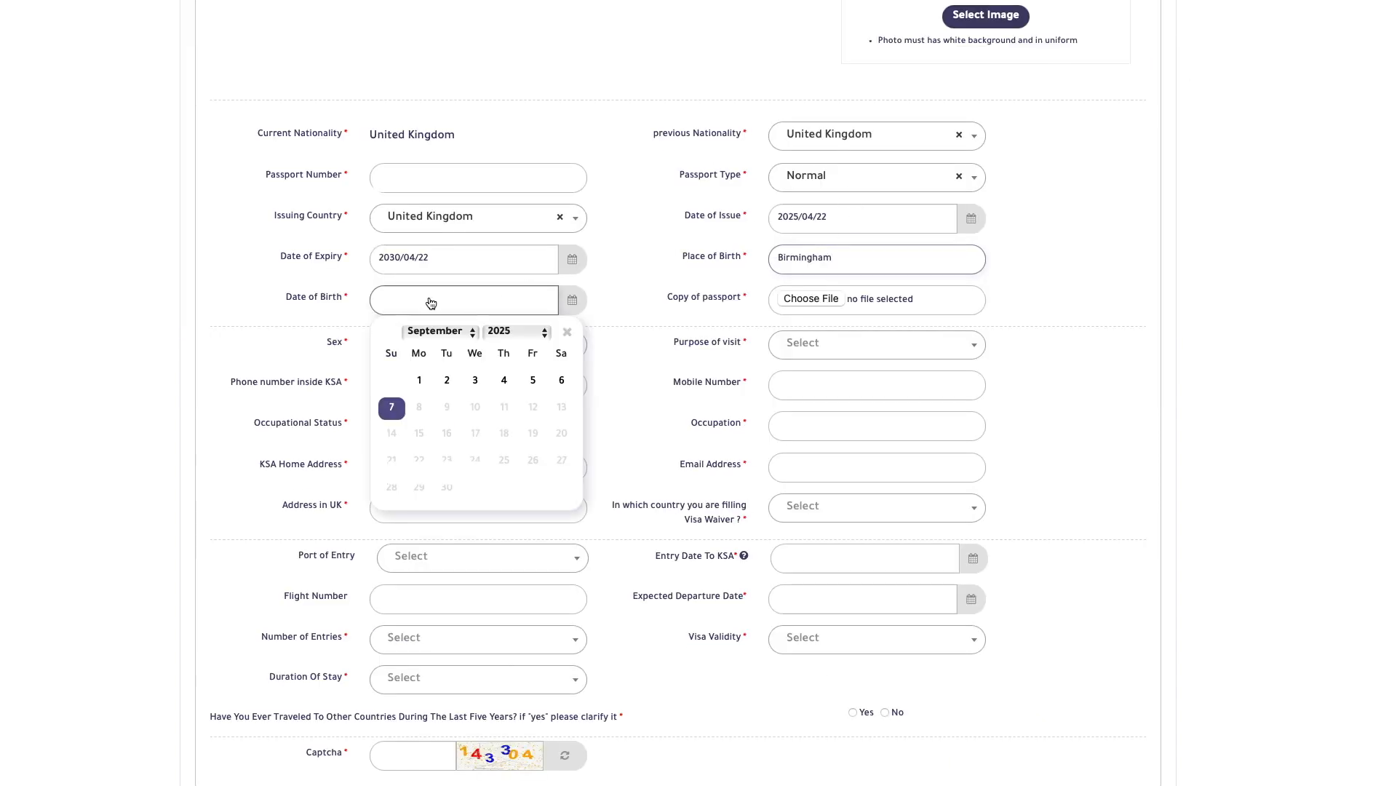
Step: Set the date of birth to 2019/12/01
click(519, 333)
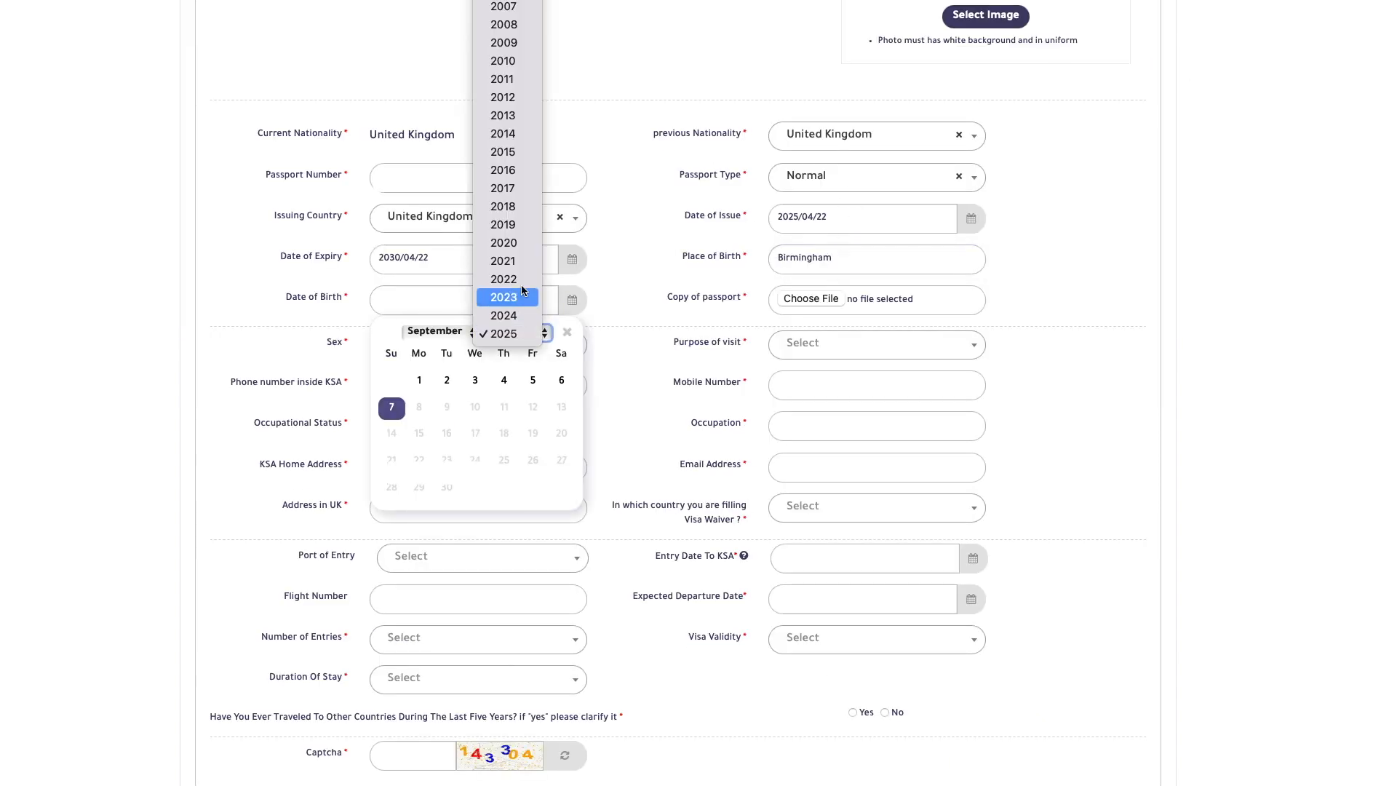
click(503, 224)
click(465, 333)
click(461, 388)
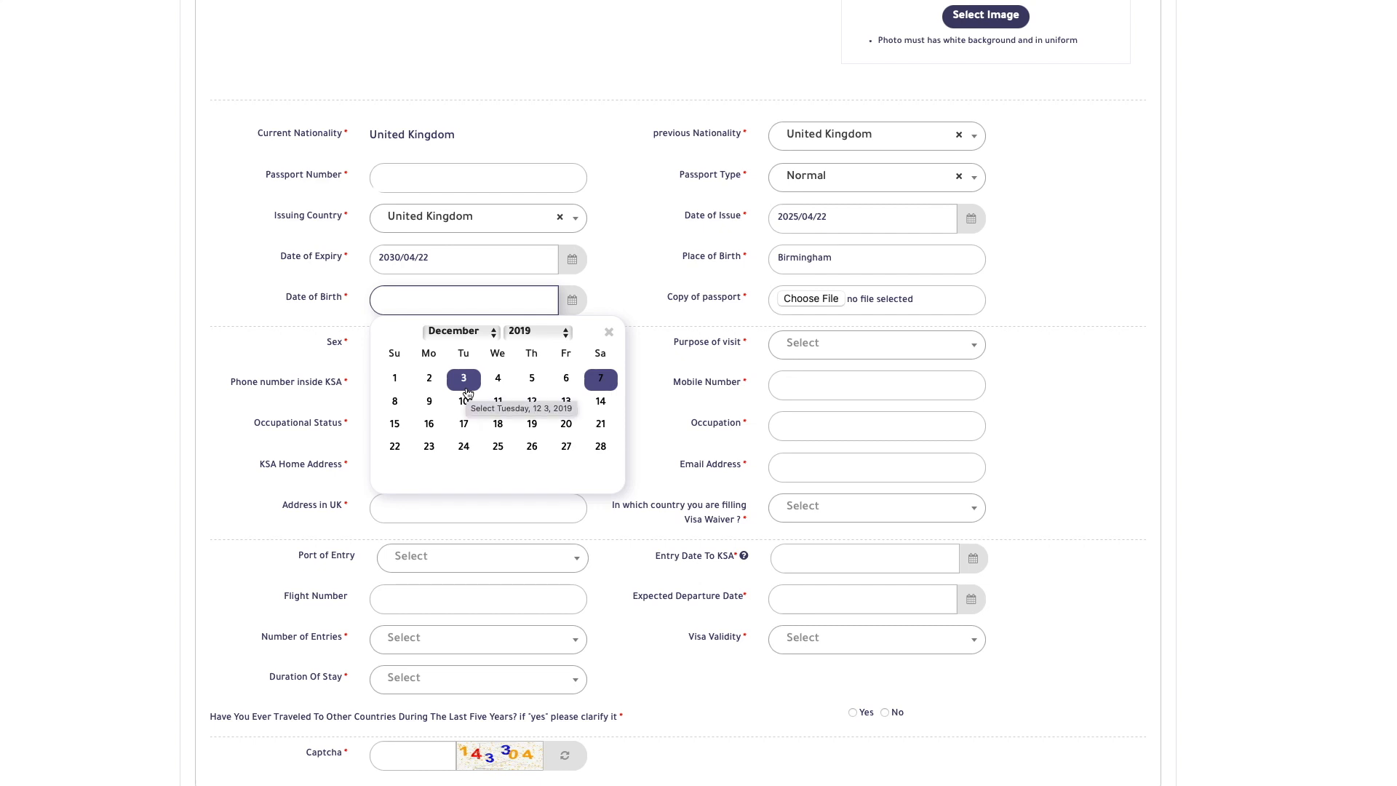
click(393, 384)
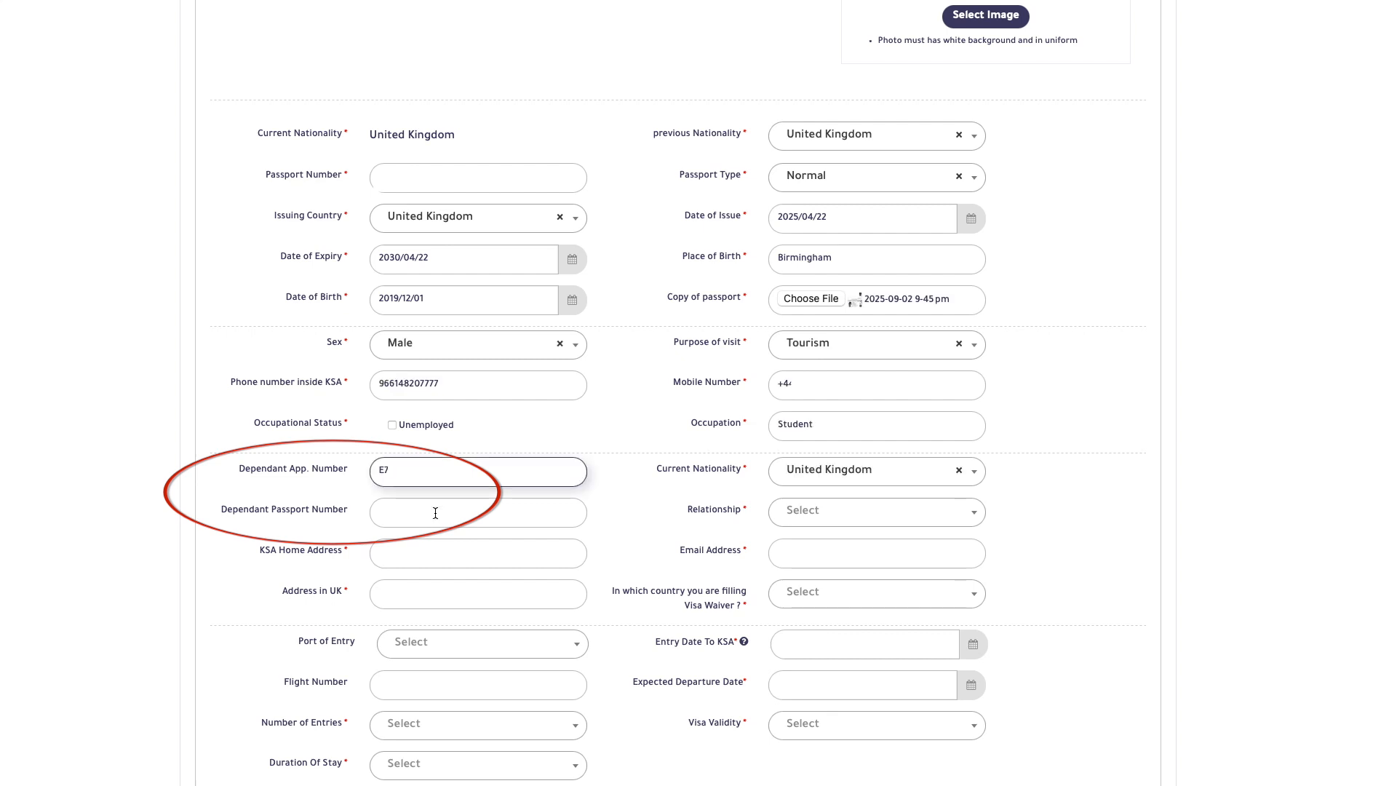
Step: Correct the dependant application number to 79 and enter dependant passport number 155
click(380, 512)
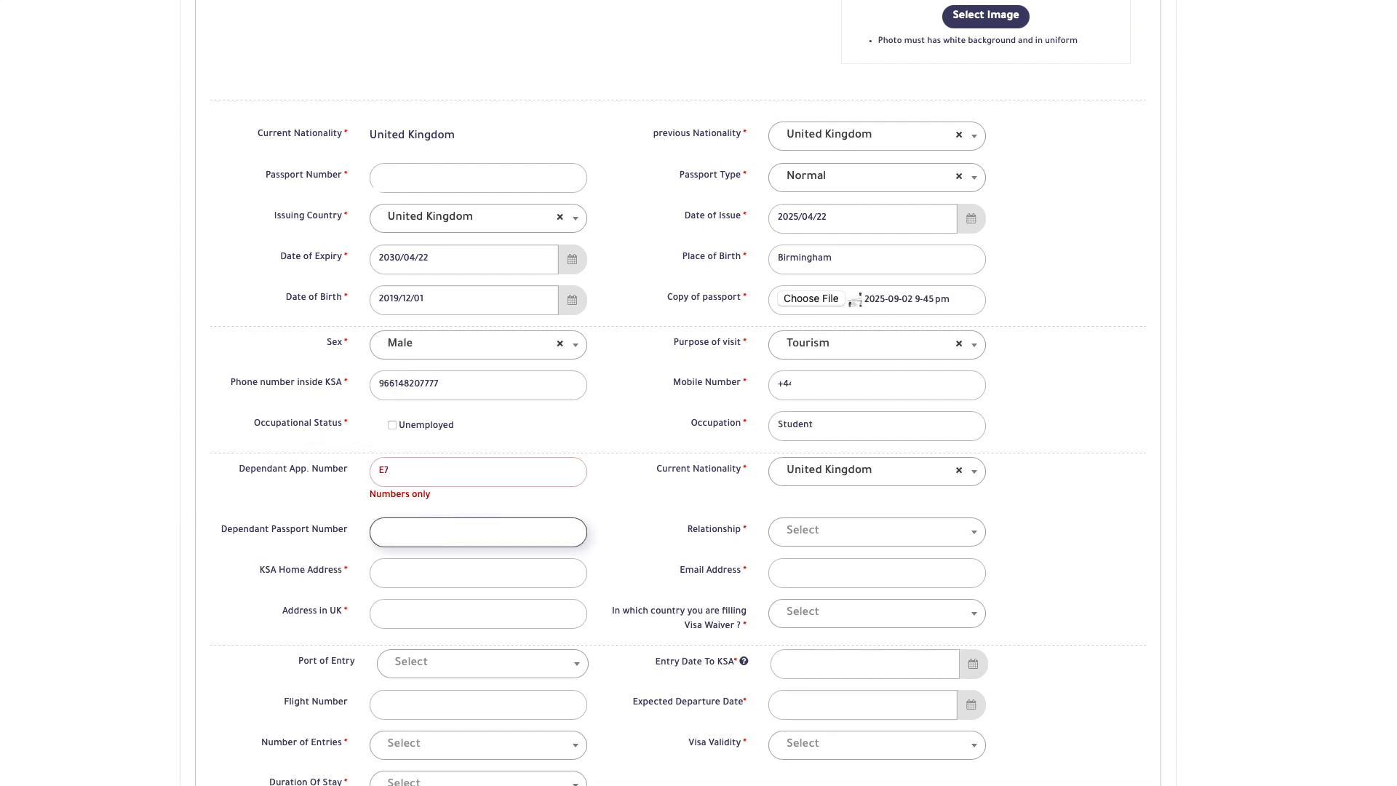
click(384, 472)
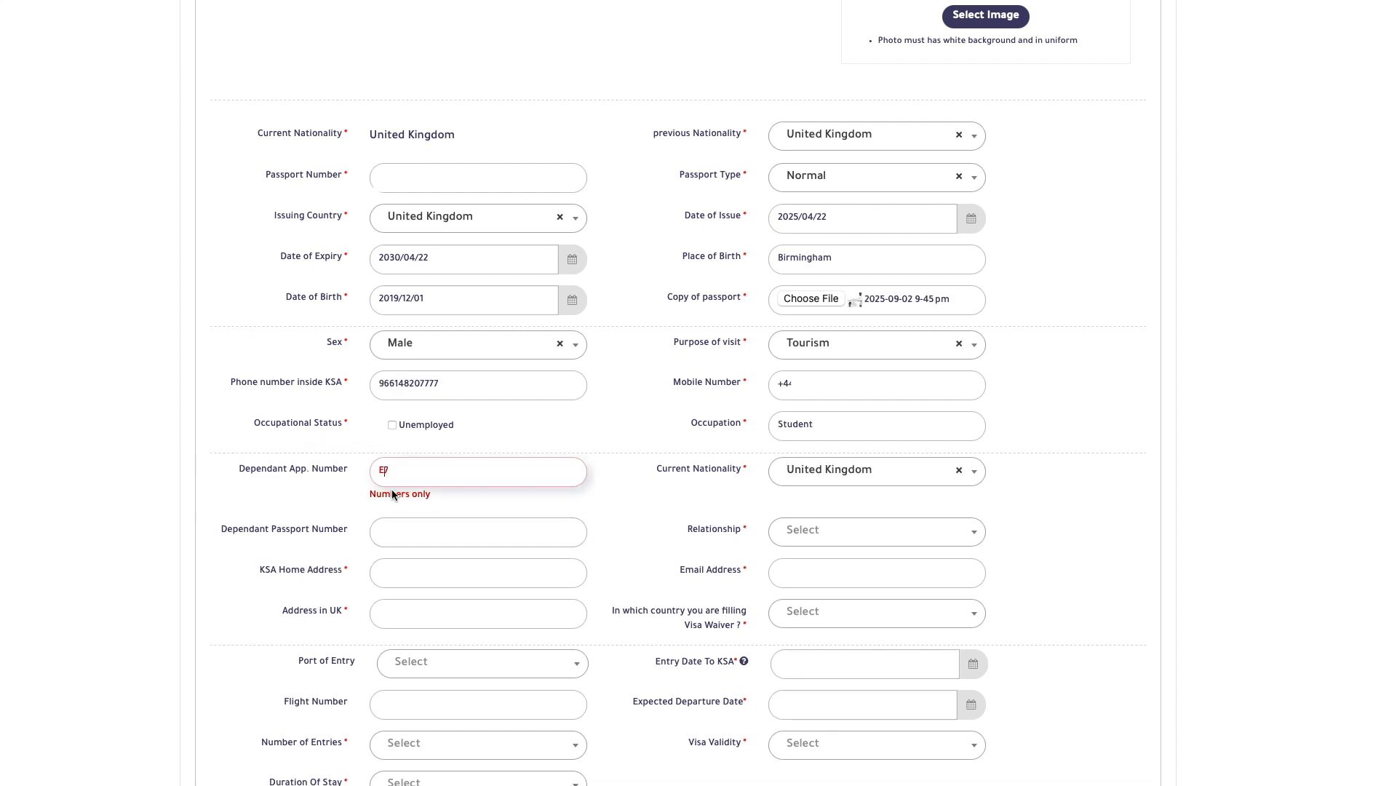
key(BackSpace)
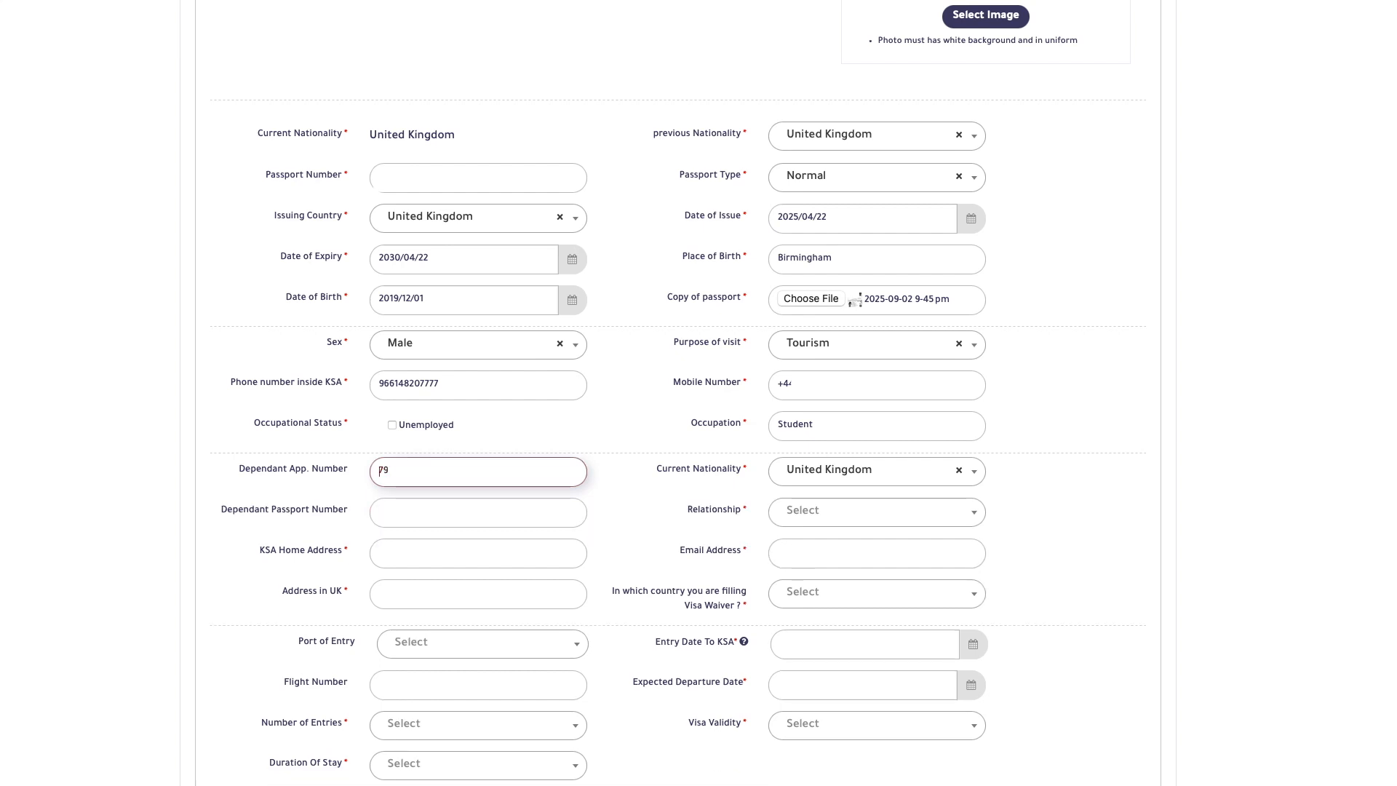
click(408, 510)
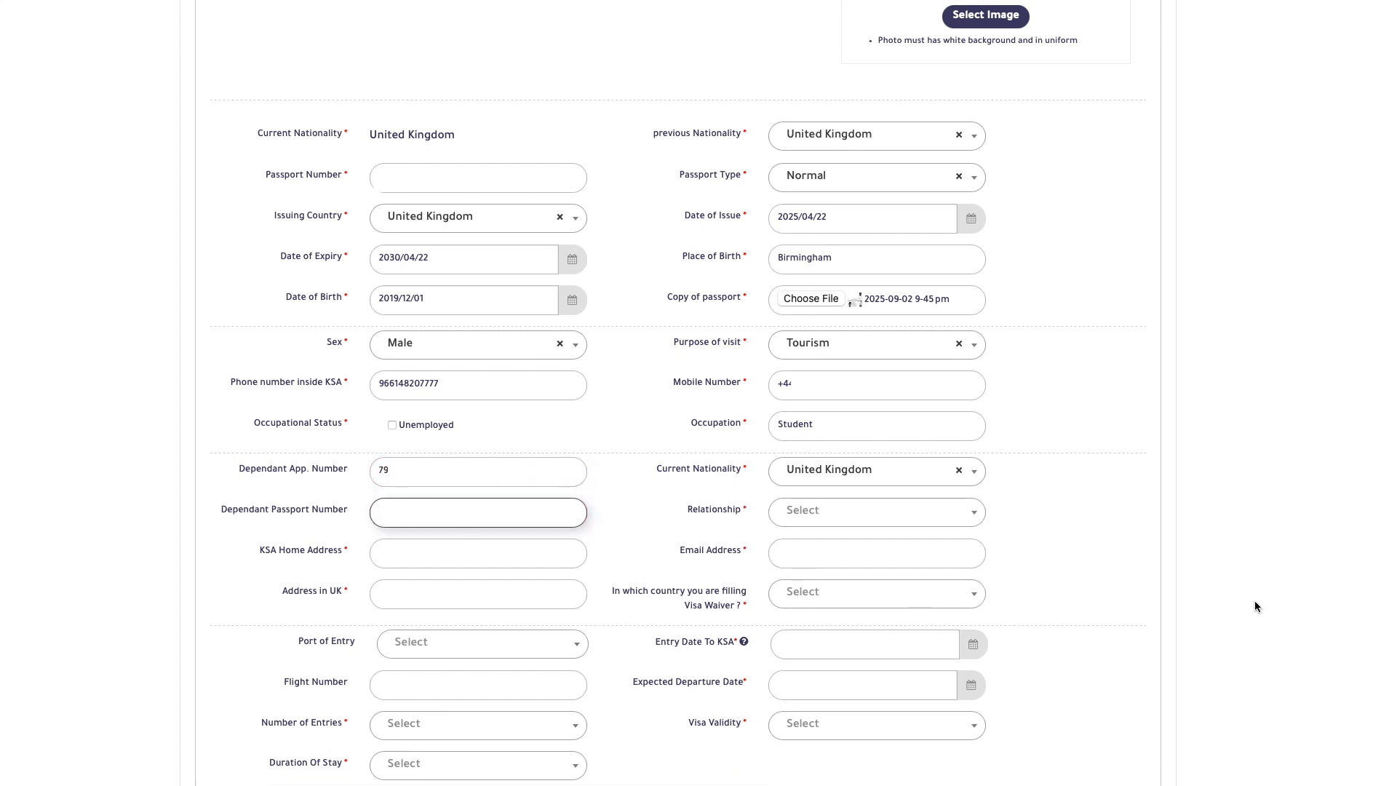
text(155)
Step: Choose Father as Relationship and enter 'Intercontinental Dar Al Hijrah, Medinah' as KSA home address
click(890, 521)
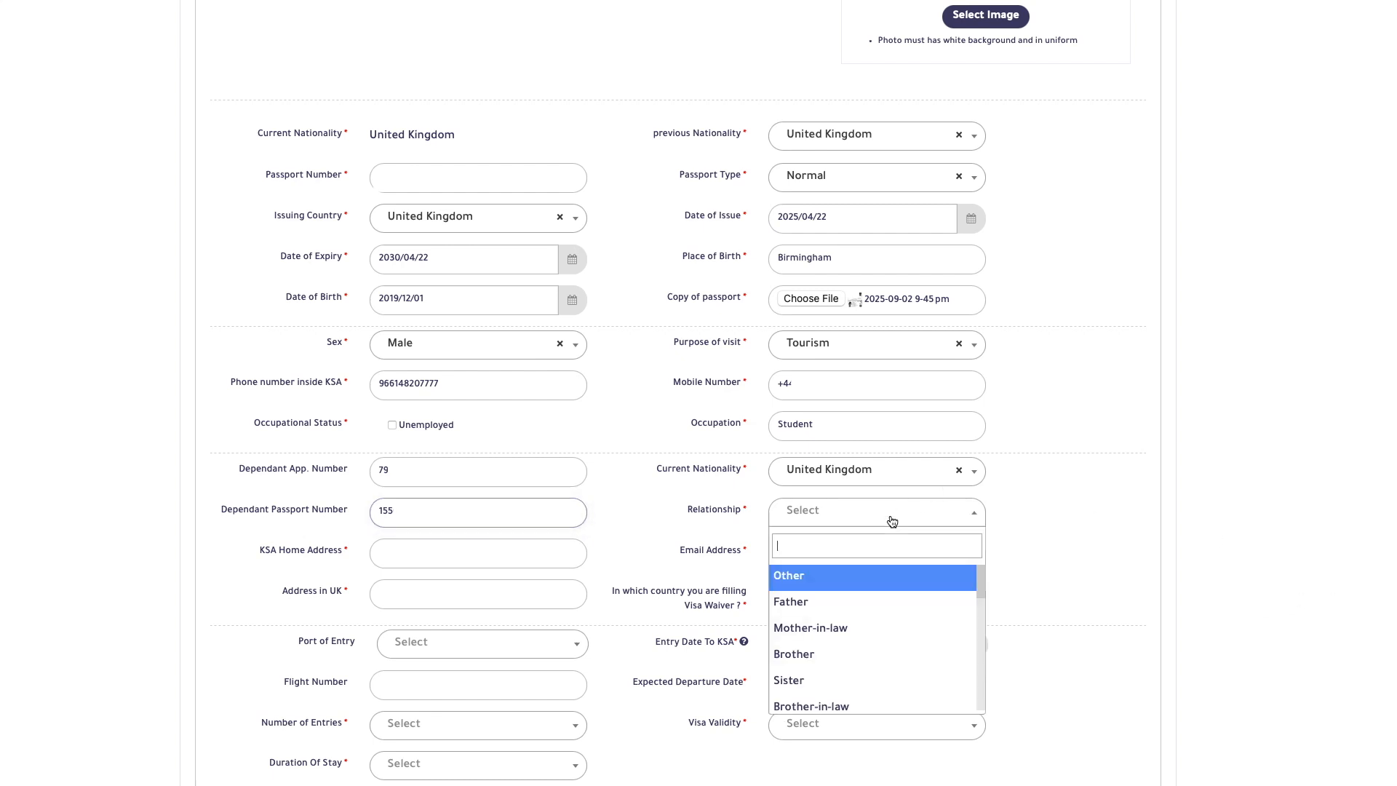
click(862, 613)
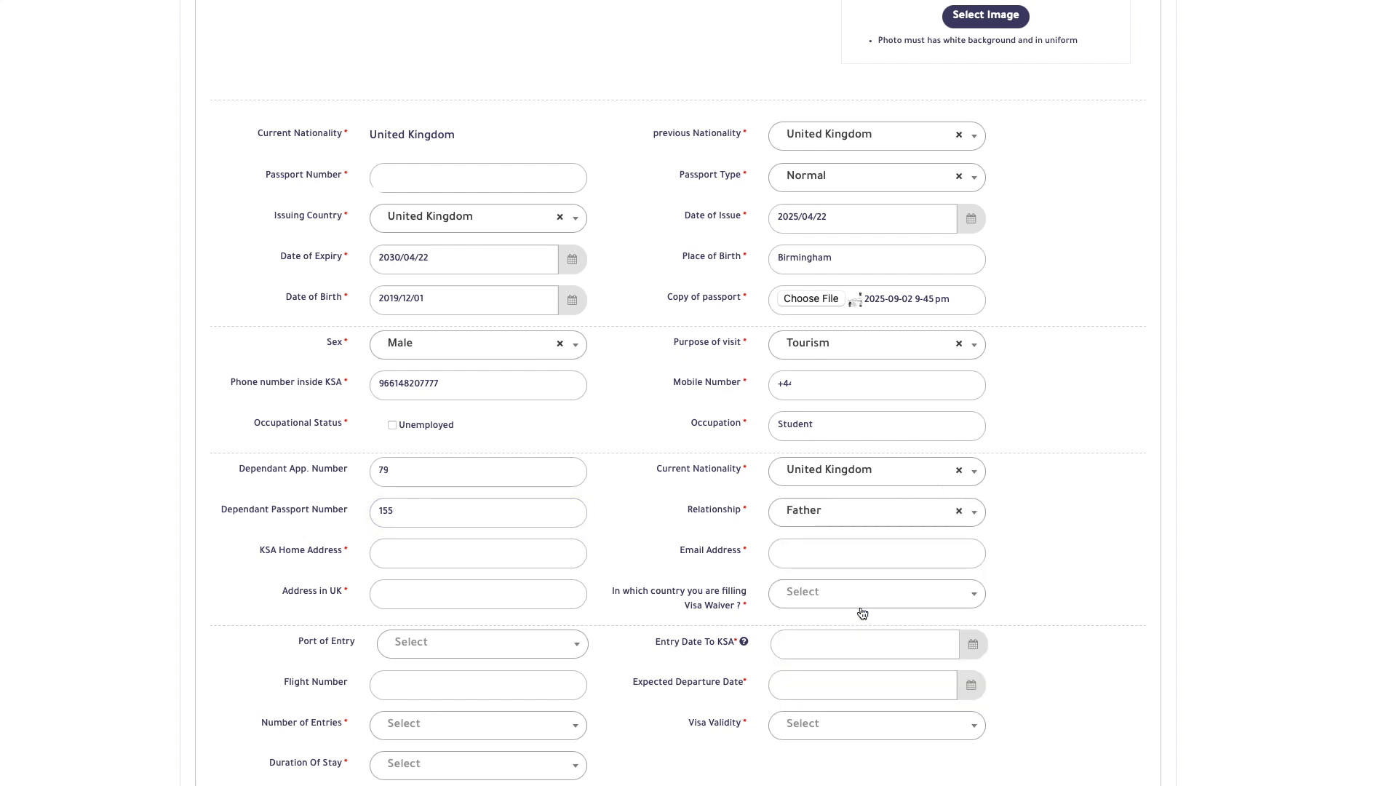
click(422, 553)
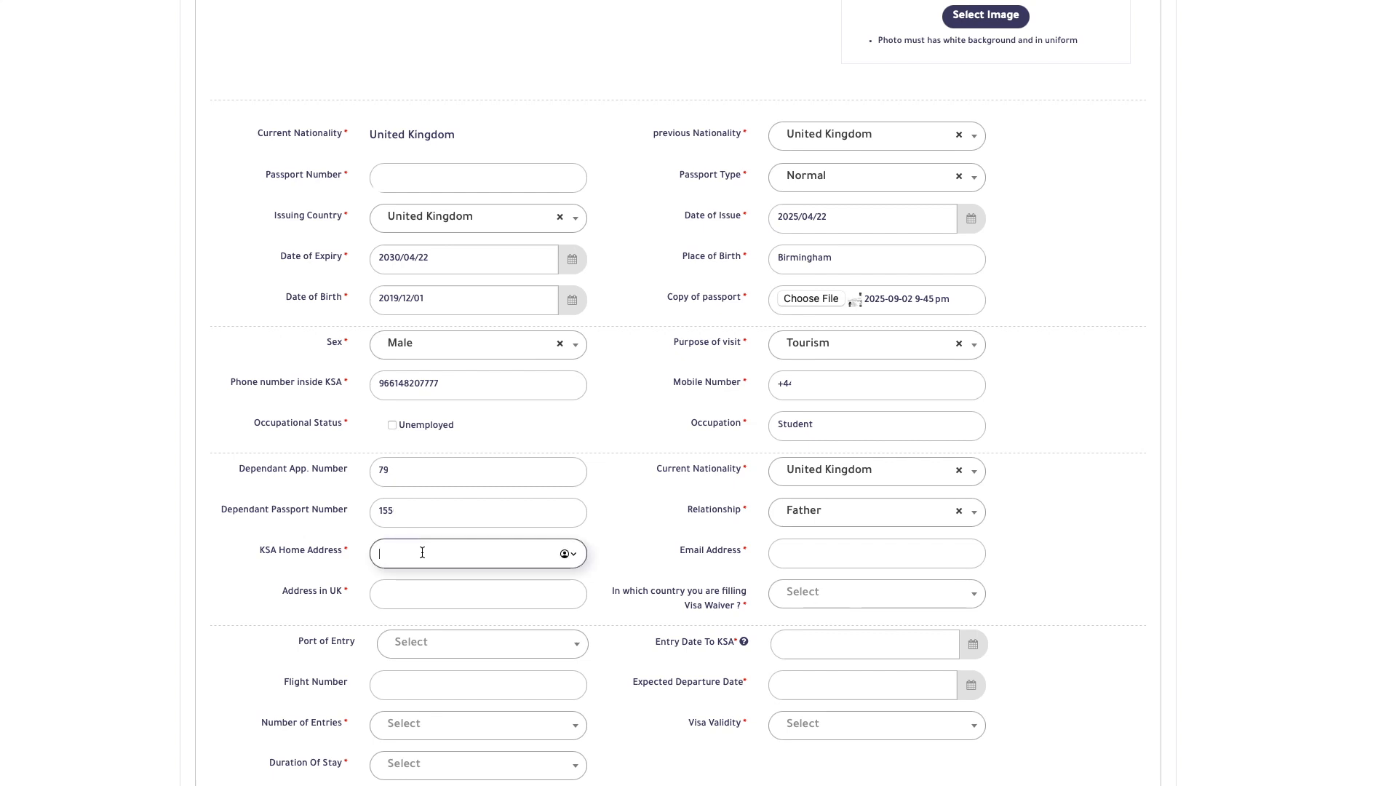
text(Interco)
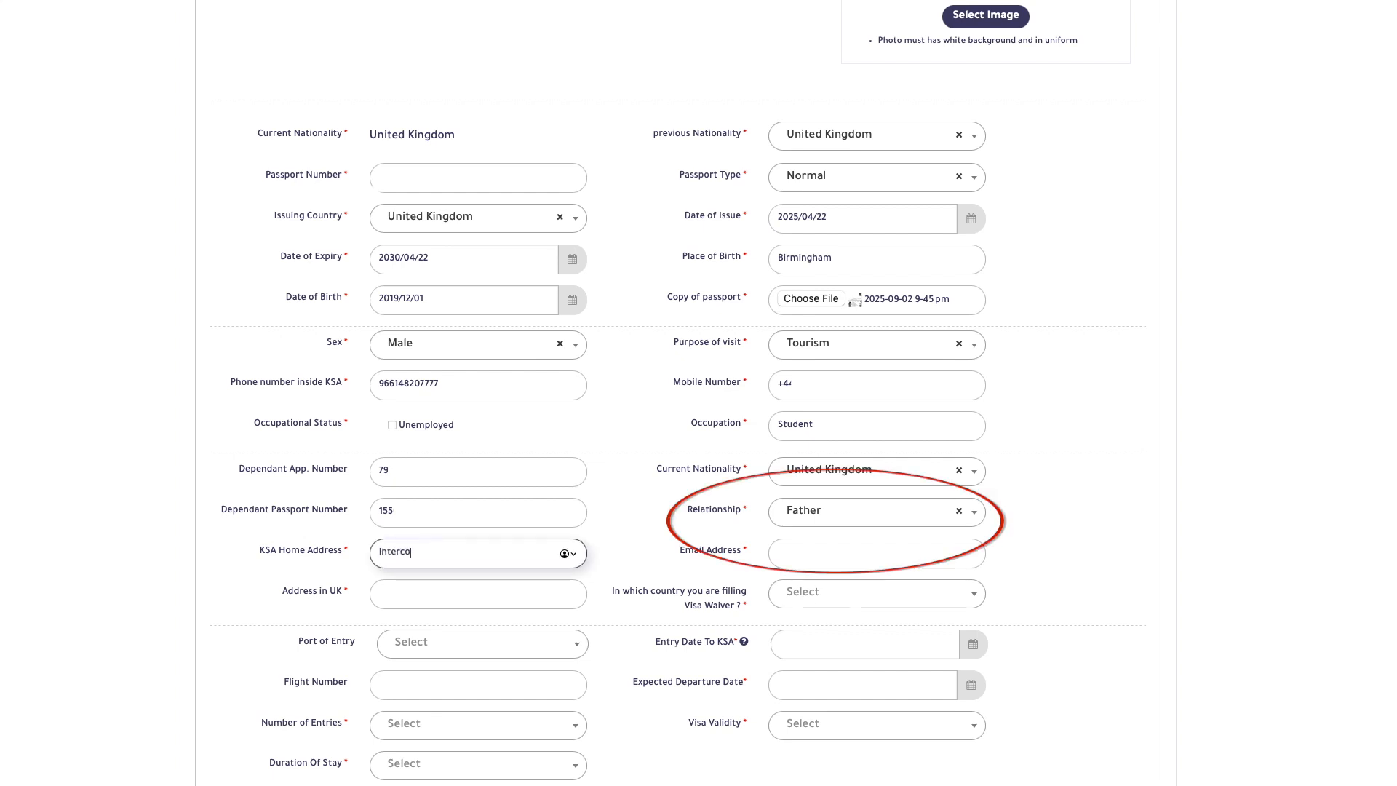
text(ntinental Dar Al Hijrah)
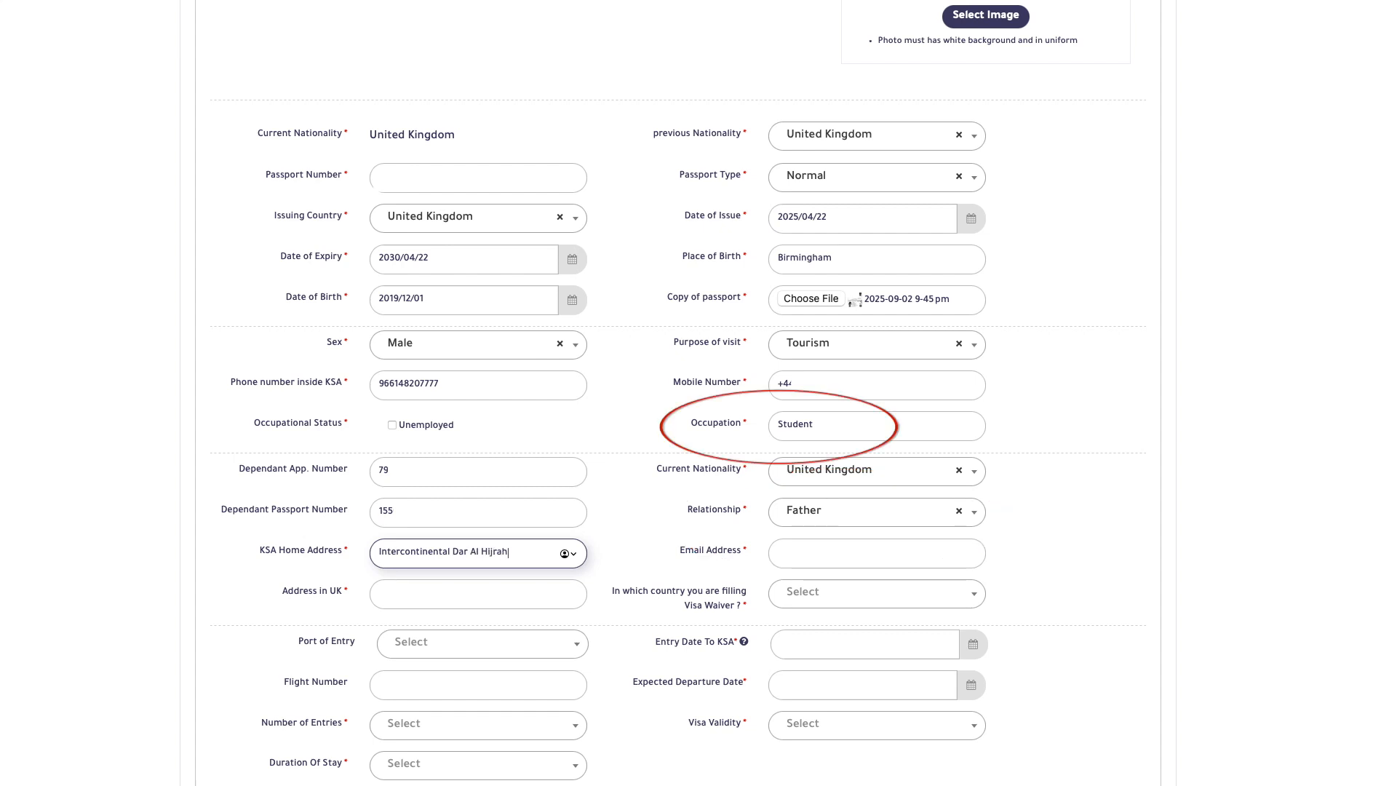
text(, Medinah)
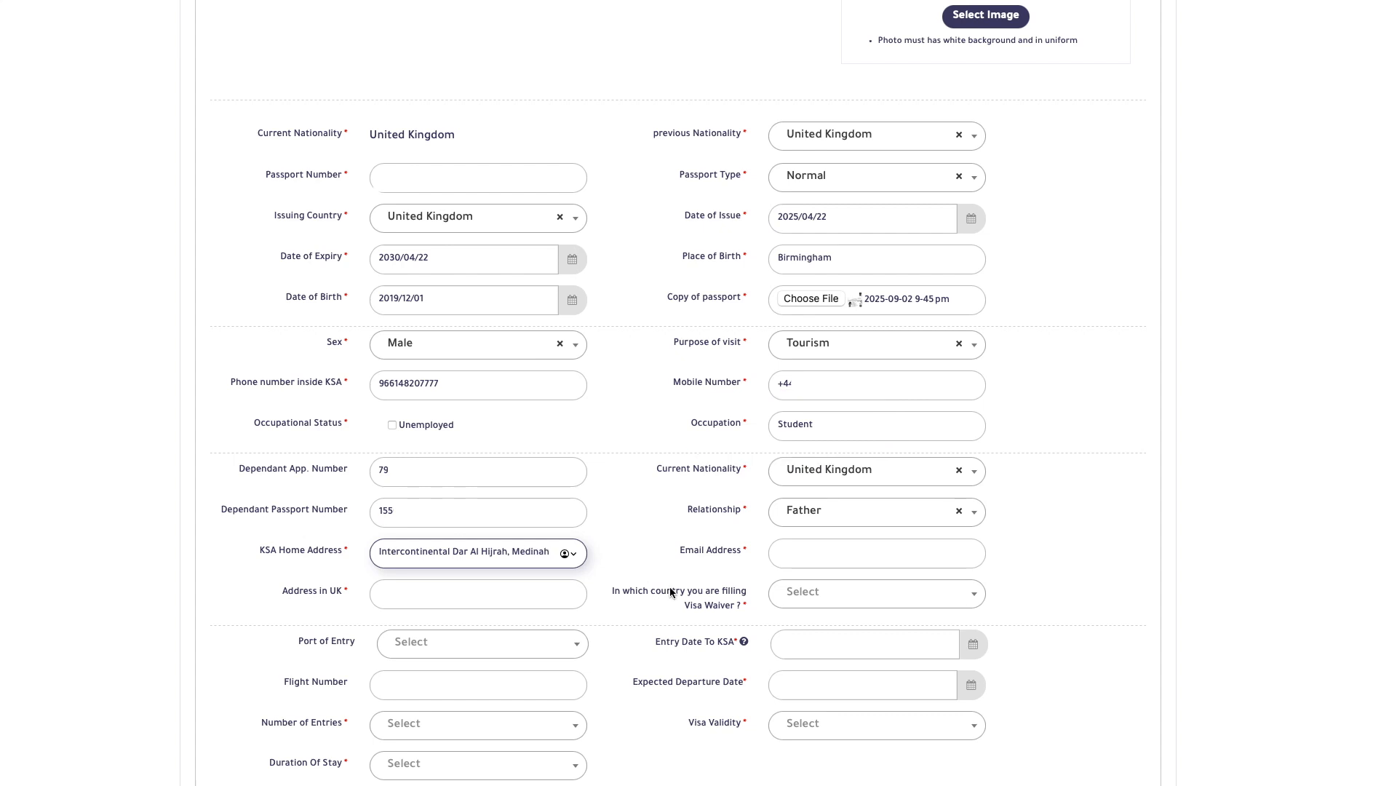
click(817, 559)
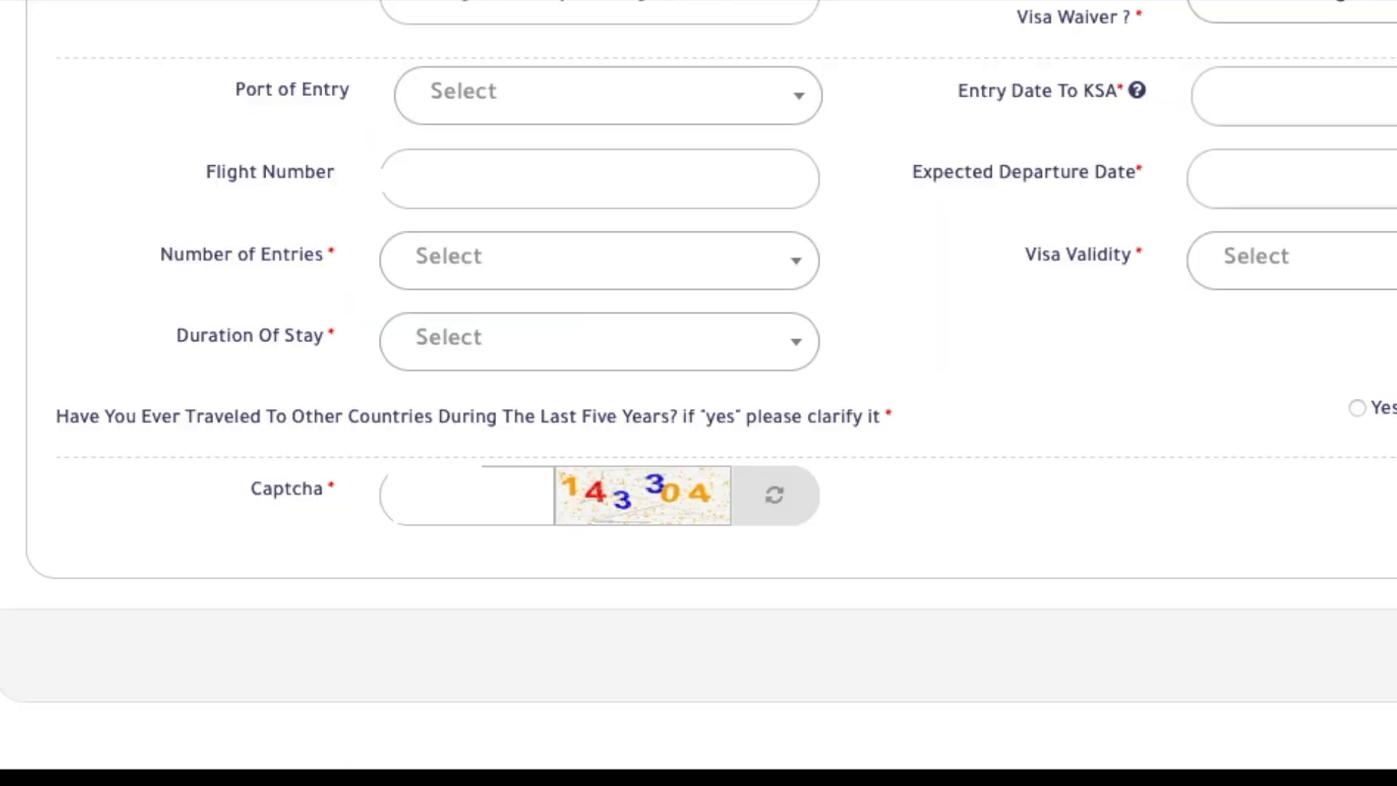
Step: Choose King Abdulaziz International Airport as port of entry and pay the 41$ visa fee
click(720, 95)
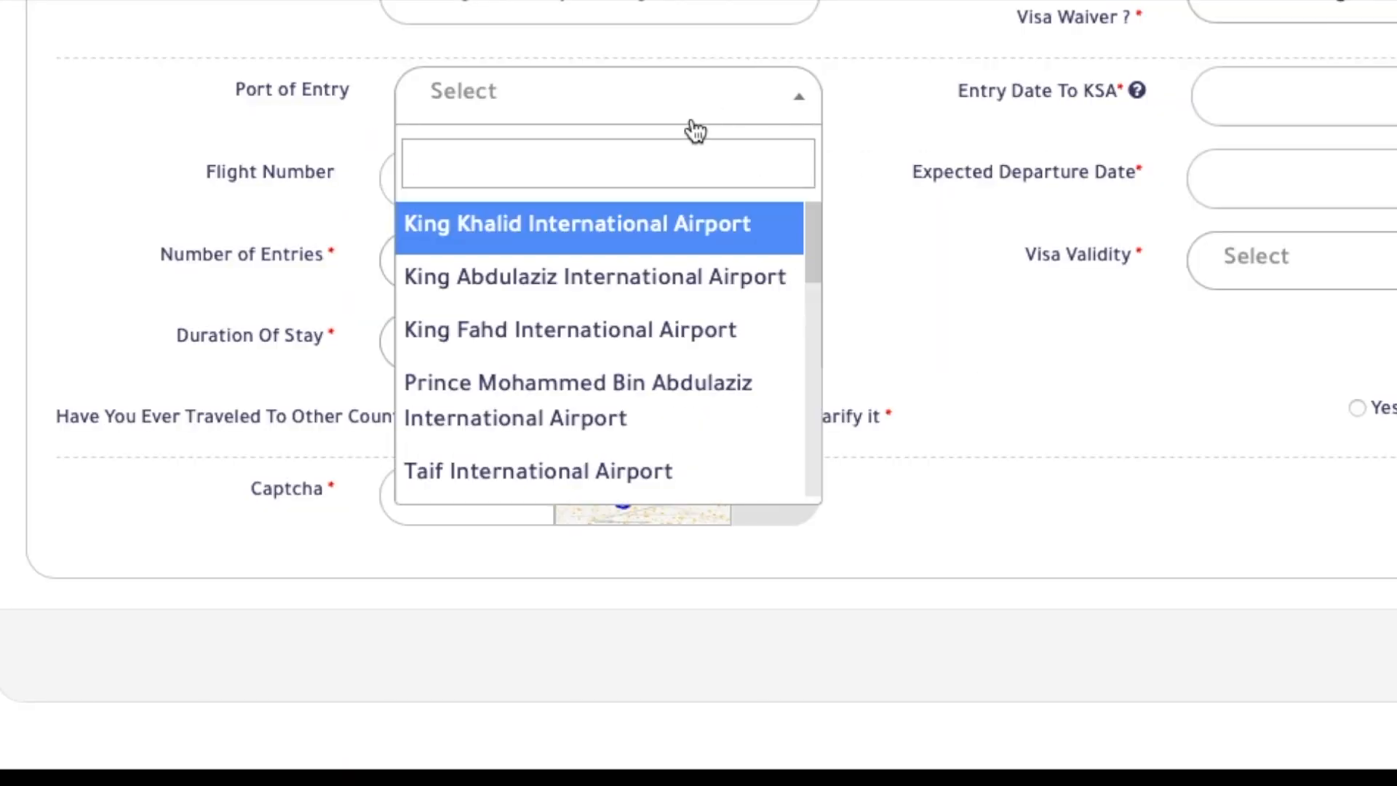
click(660, 306)
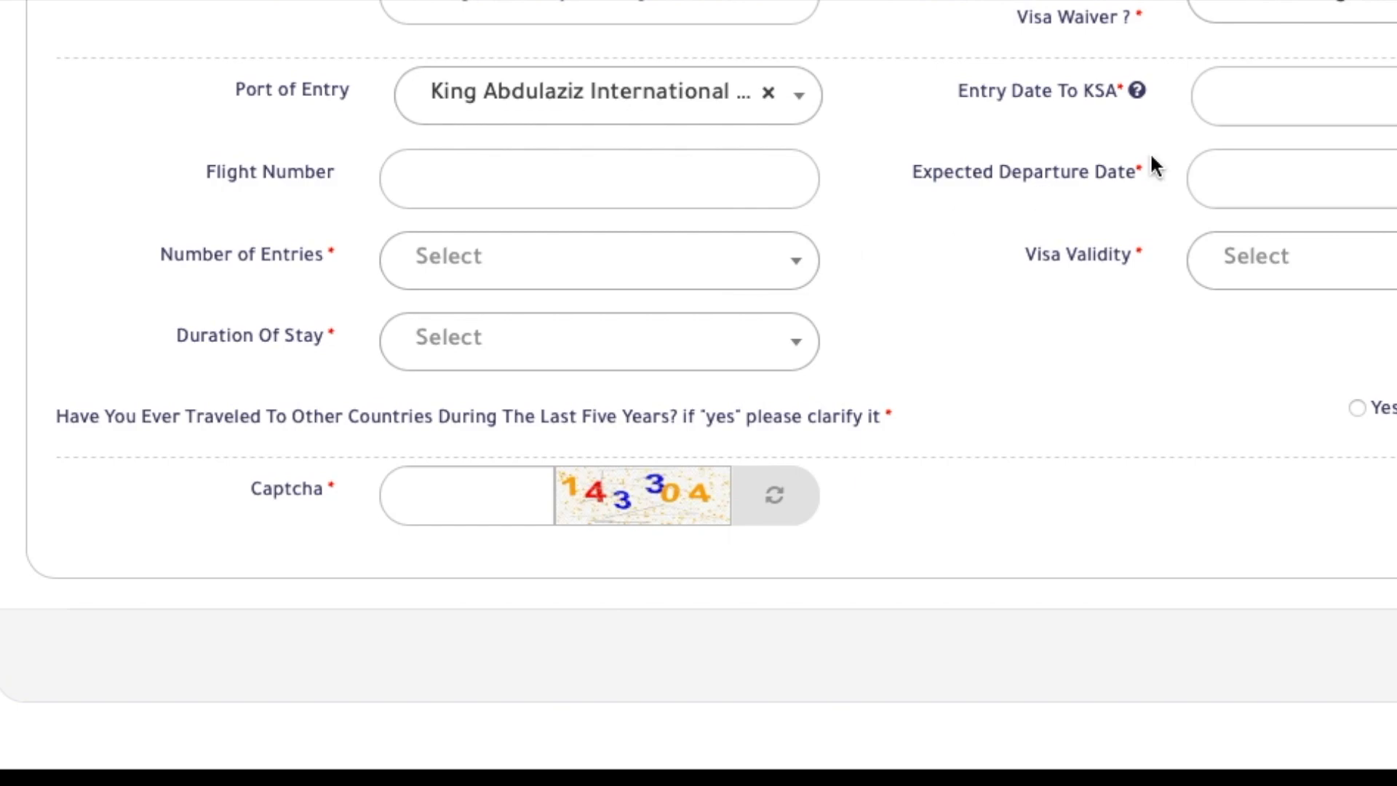
click(1387, 96)
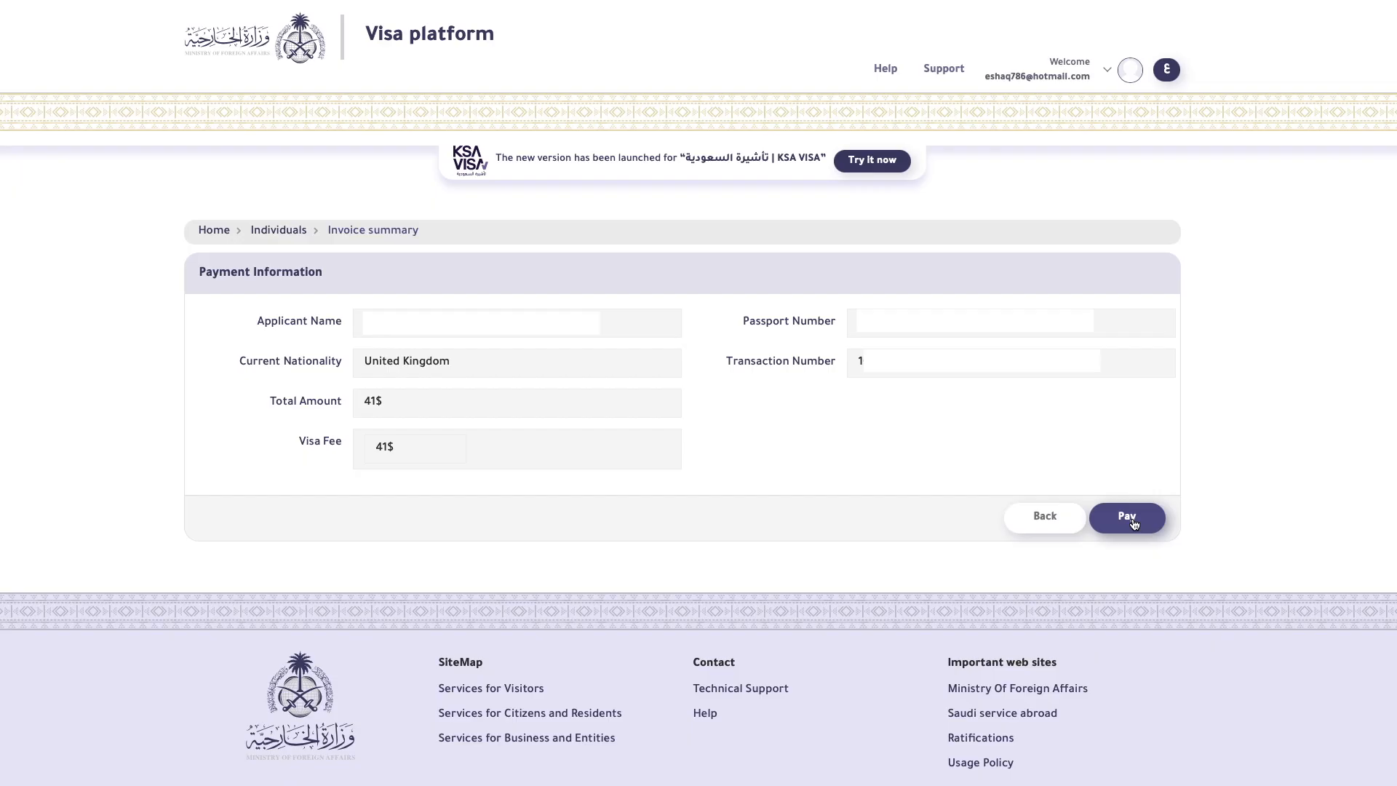
click(1129, 518)
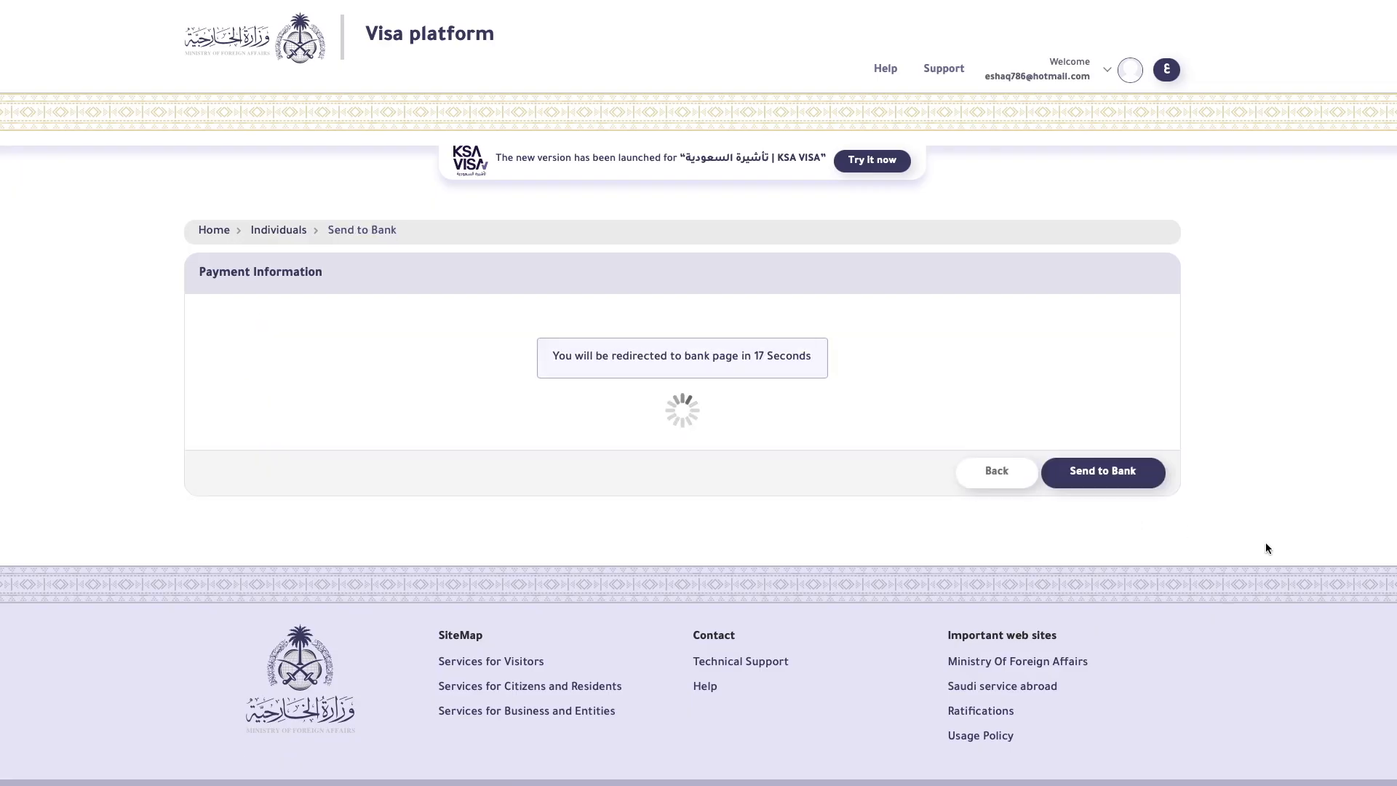